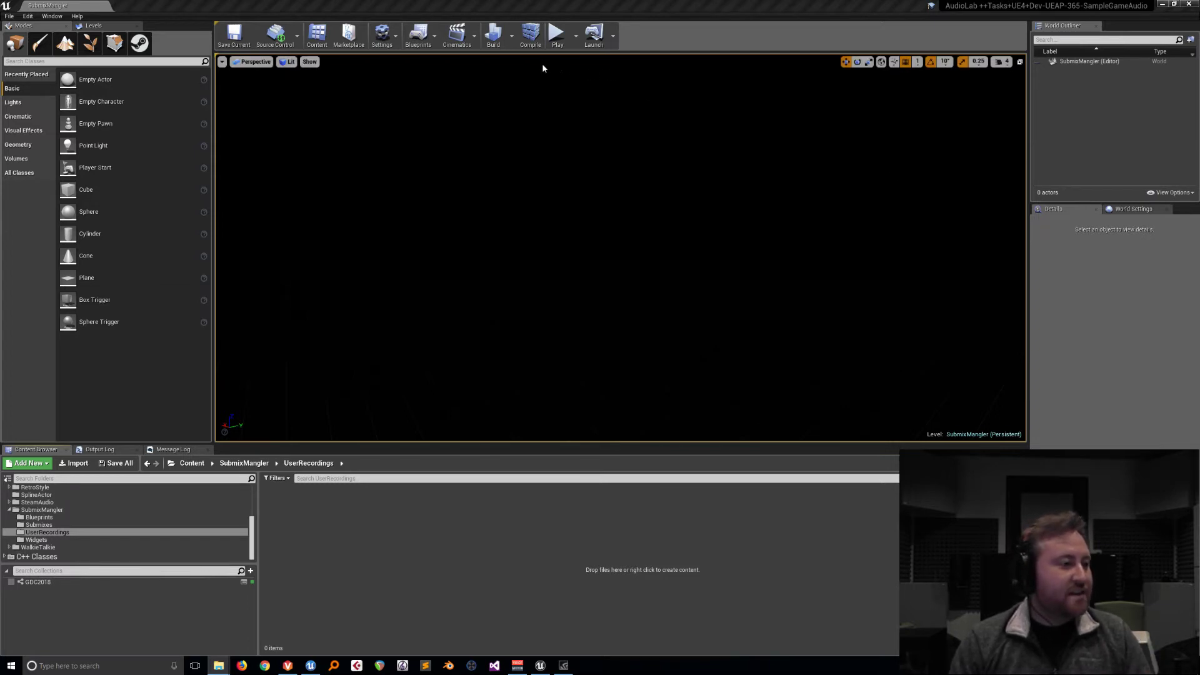
# Run the SubmixMangler level and record a first microphone sample as FileName001
pyautogui.click(552, 32)
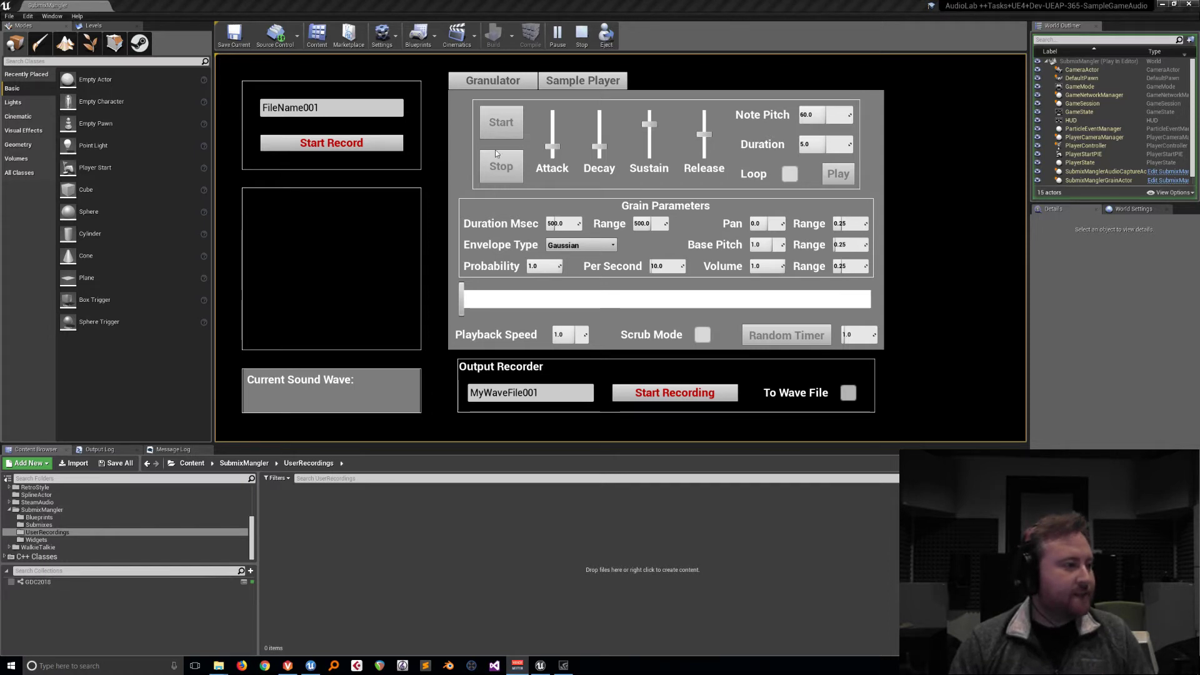
pyautogui.click(367, 144)
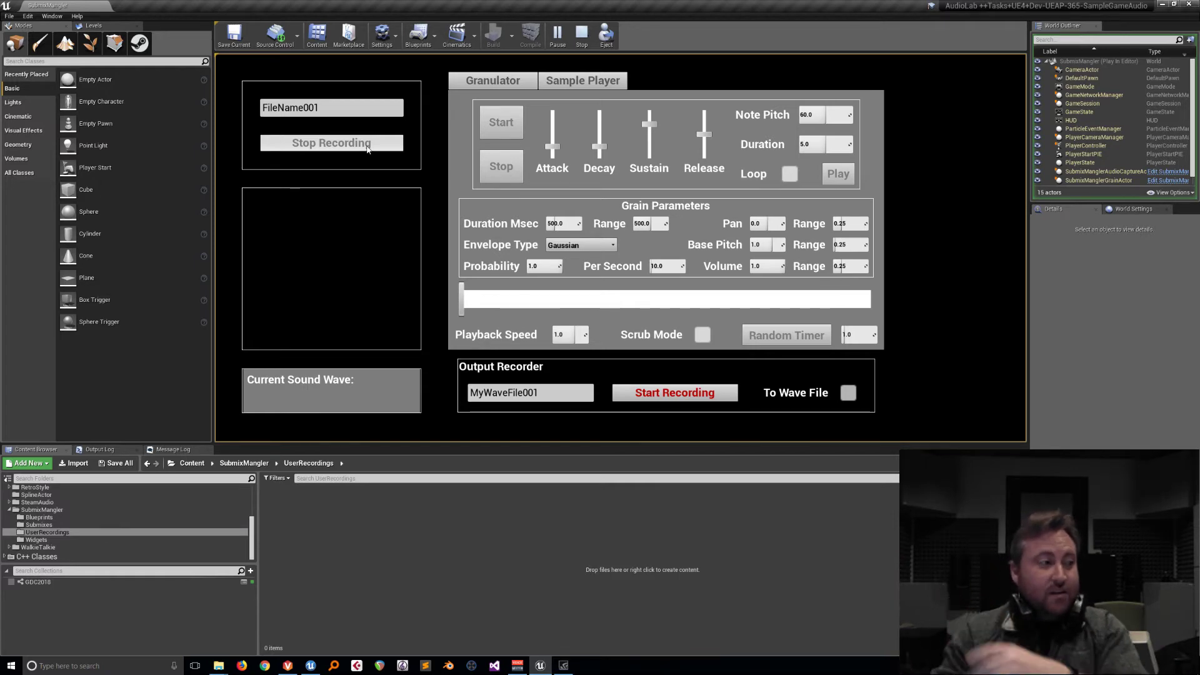
pyautogui.click(367, 149)
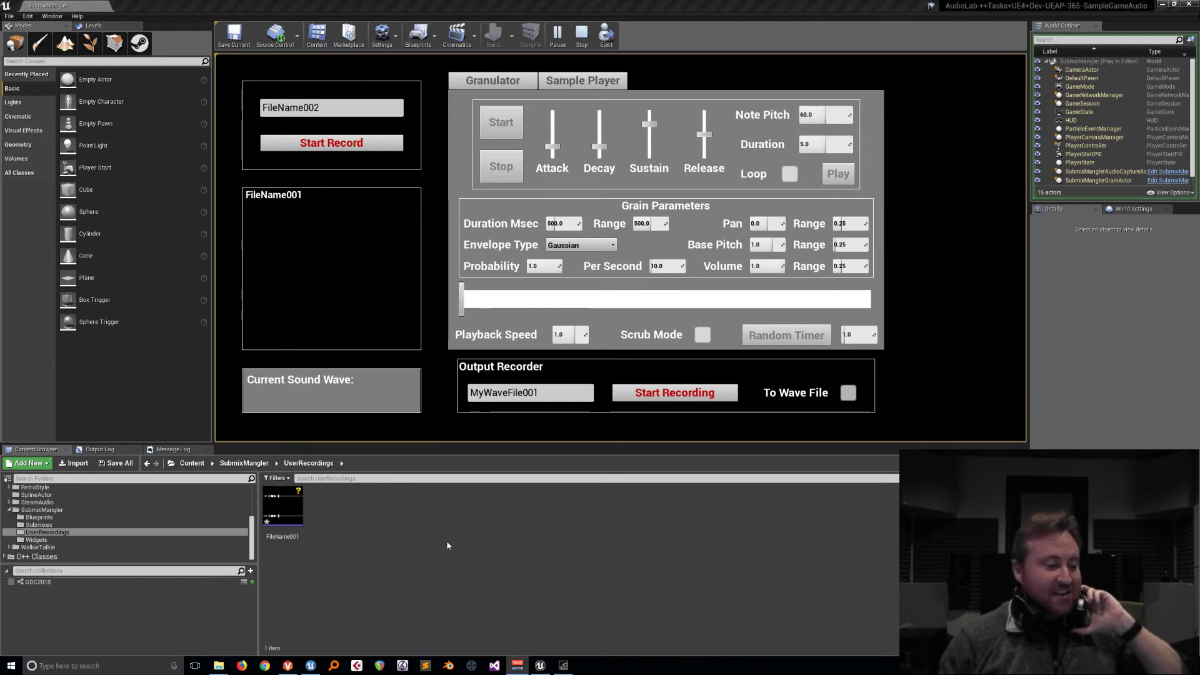
pyautogui.moveTo(289, 514)
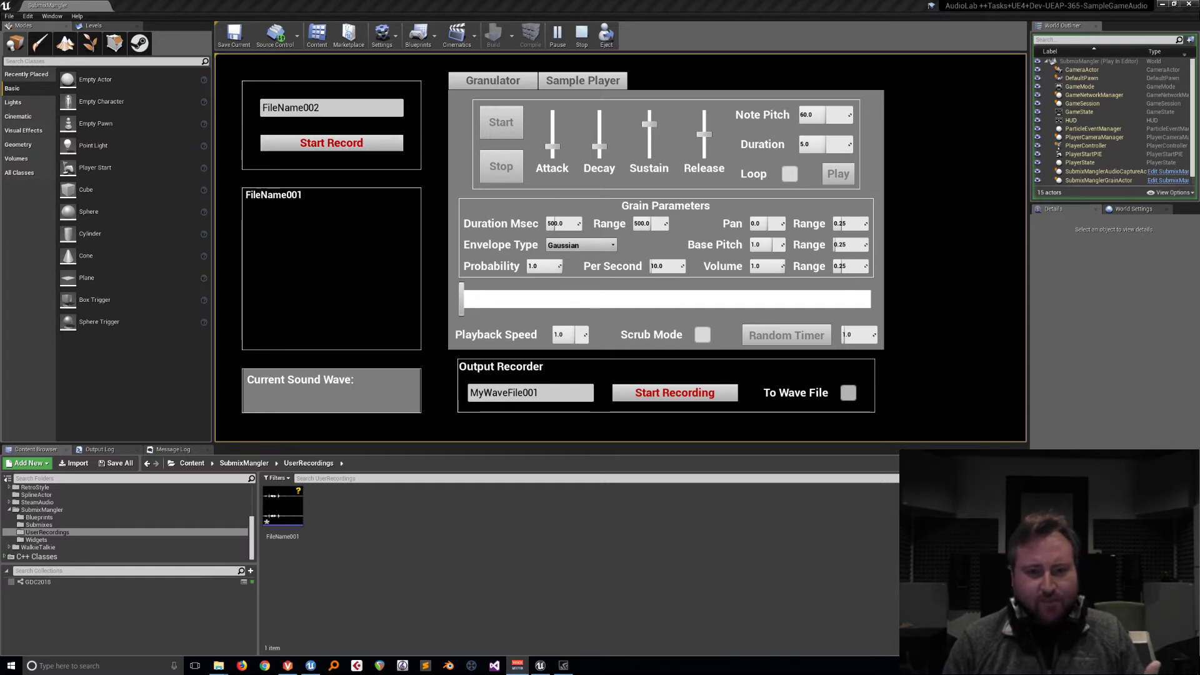
# Record two more short microphone samples, FileName002 and FileName003
pyautogui.click(361, 152)
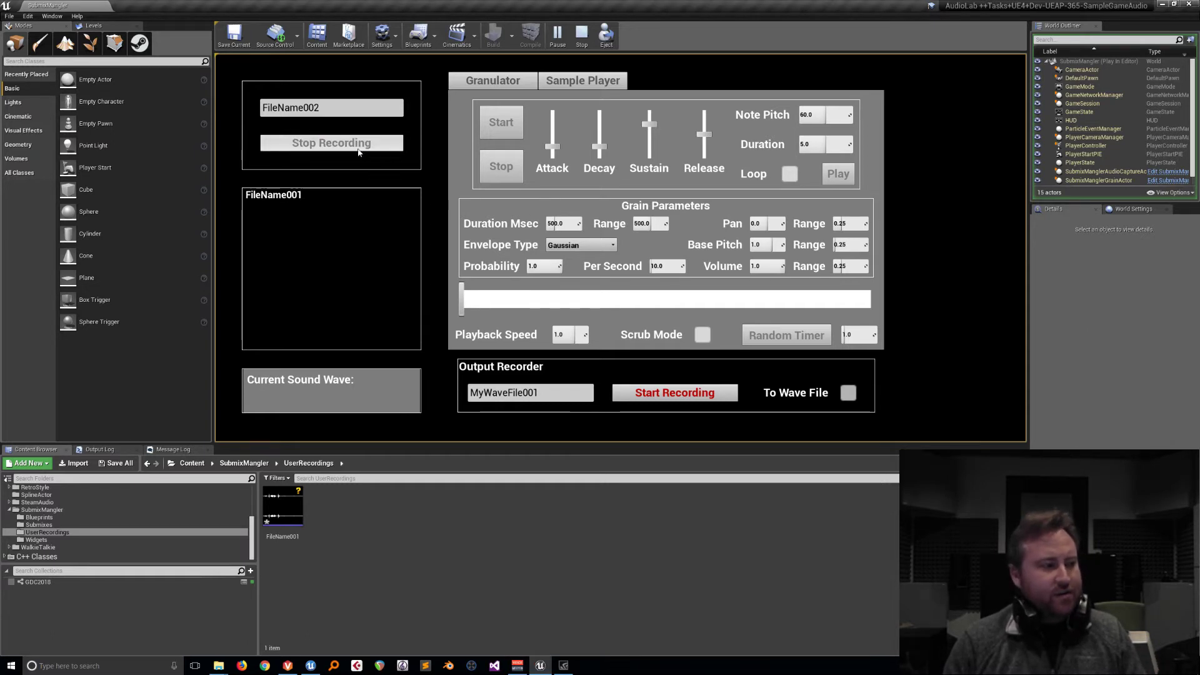
pyautogui.click(360, 152)
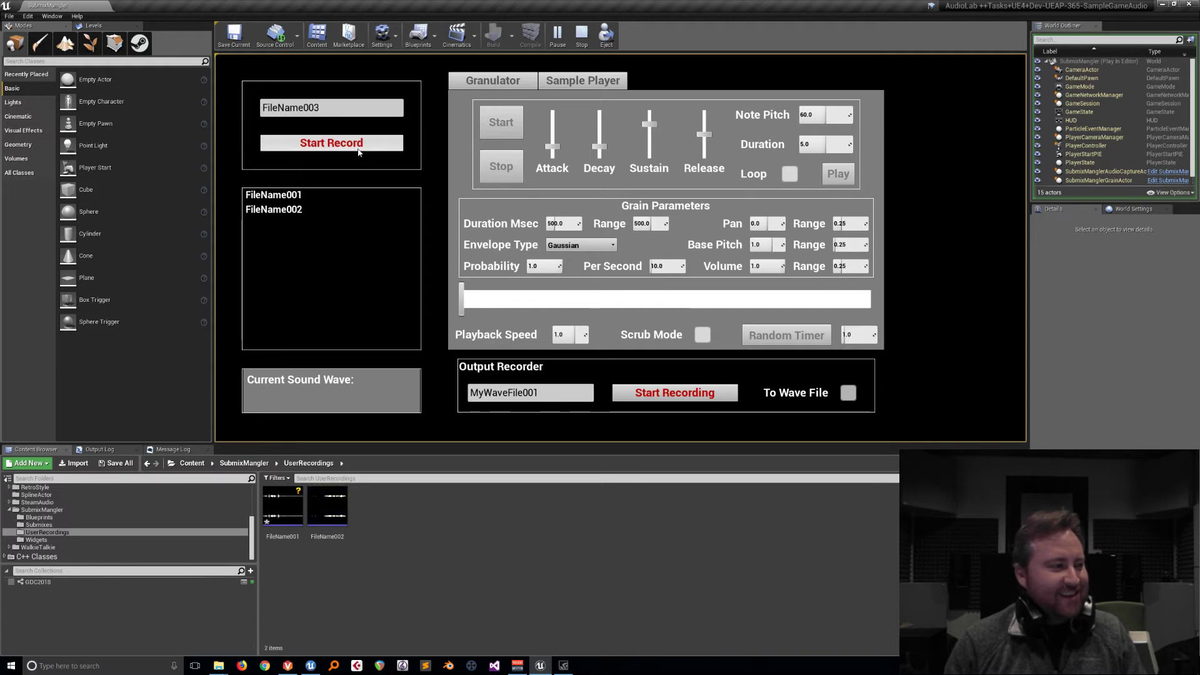
pyautogui.click(354, 148)
pyautogui.click(354, 147)
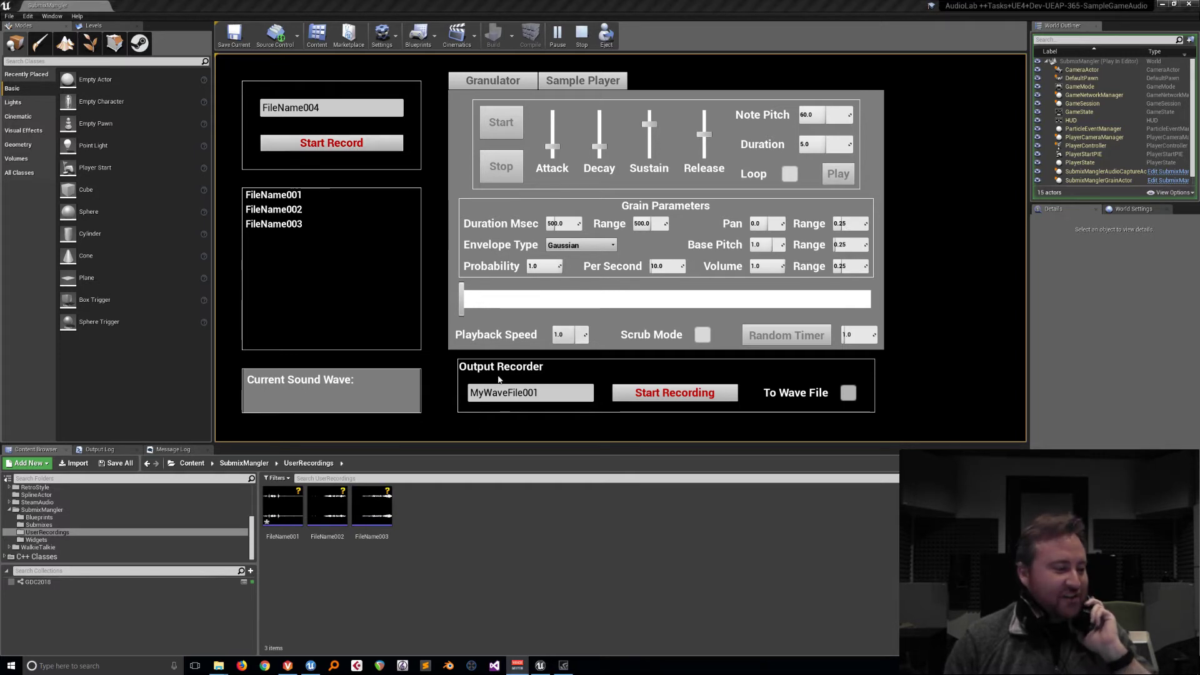
pyautogui.moveTo(371, 508)
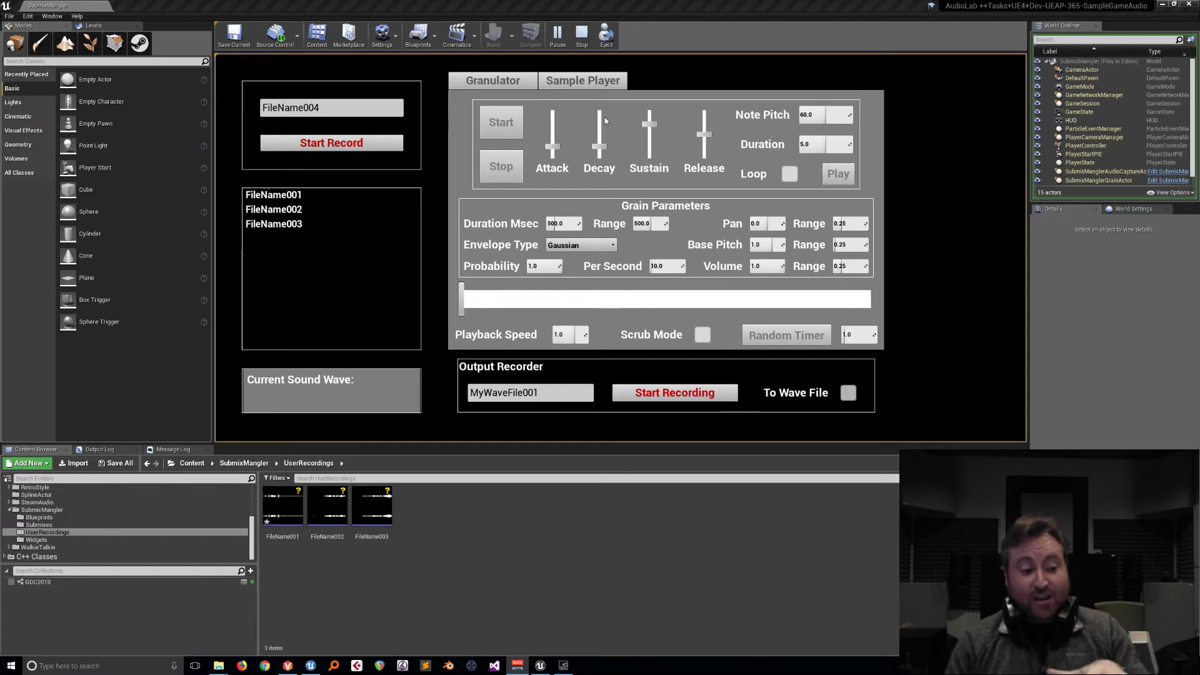
# Load FileName003 in the Sample Player, lower its pitch to about 0.64 and enable scrubbing
pyautogui.click(609, 84)
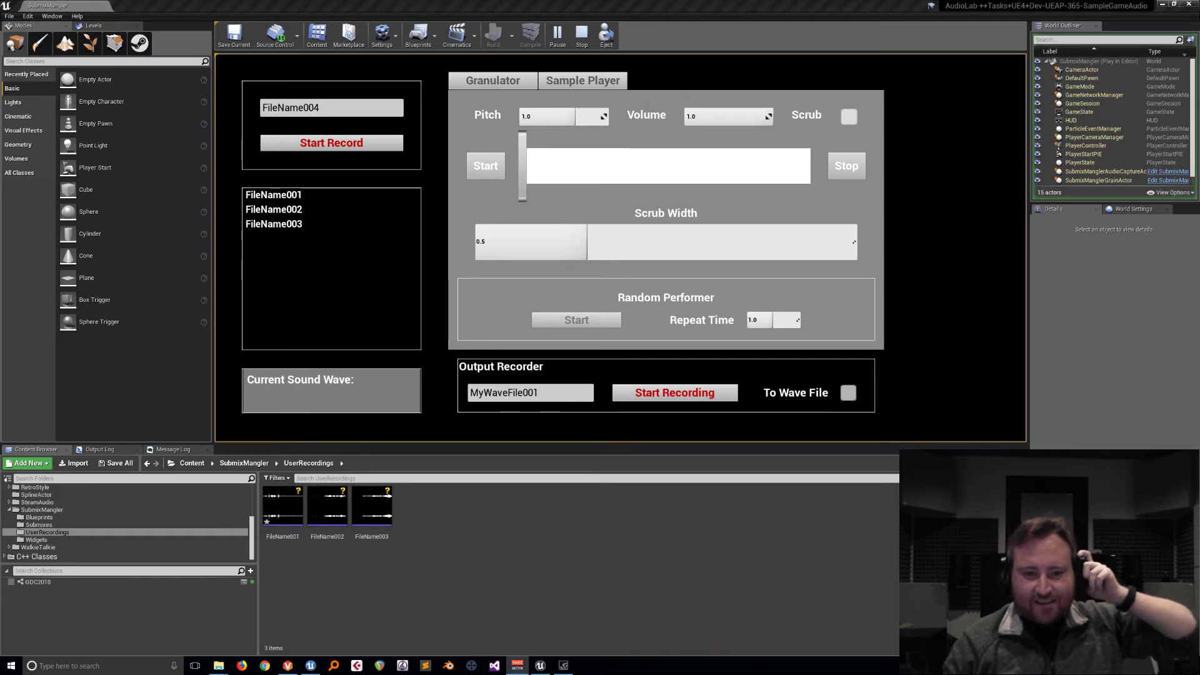
pyautogui.click(325, 225)
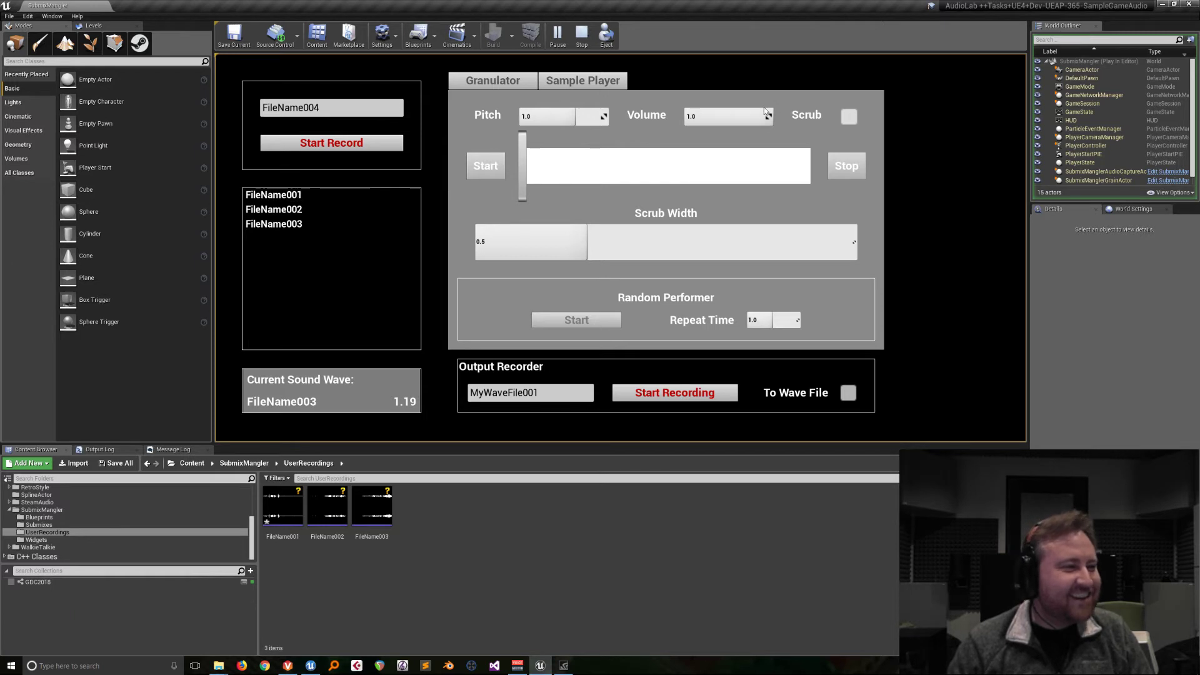
pyautogui.moveTo(571, 117)
pyautogui.mouseDown()
pyautogui.moveTo(533, 116)
pyautogui.moveTo(607, 117)
pyautogui.moveTo(571, 116)
pyautogui.mouseUp()
pyautogui.click(848, 117)
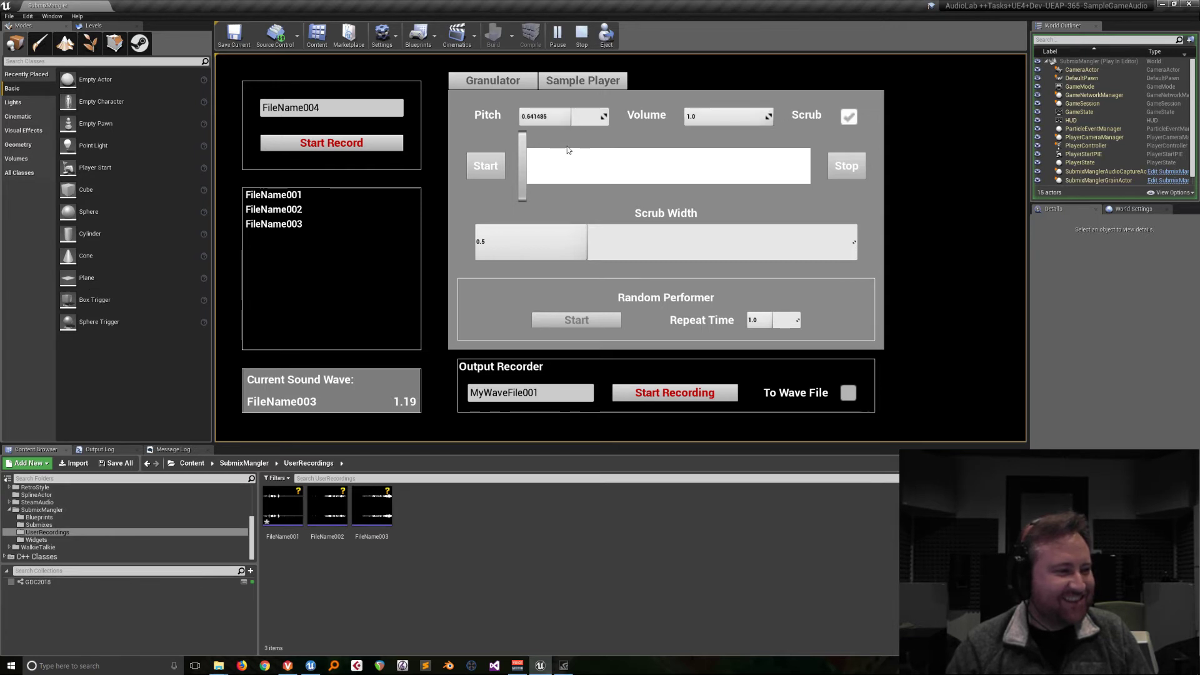
# Scrub the sample near its middle while raising the pitch to about 1.02 and narrowing the scrub width to about 0.07
pyautogui.moveTo(522, 170); pyautogui.dragTo(632, 170)
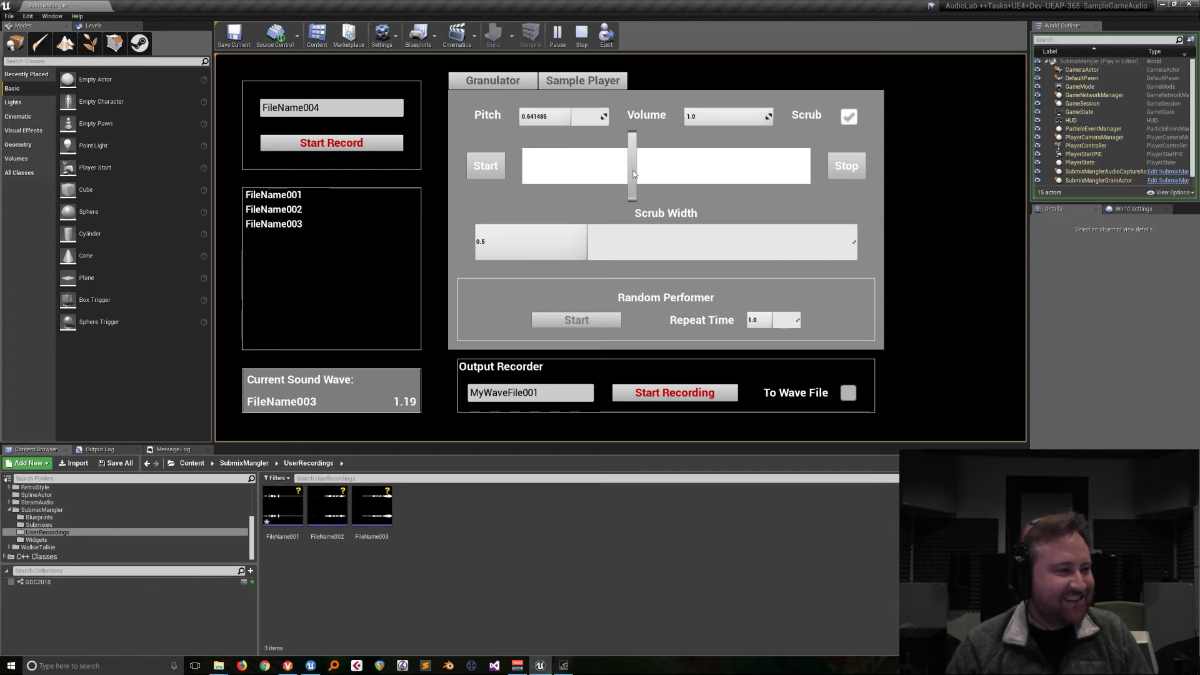
pyautogui.moveTo(570, 116); pyautogui.dragTo(575, 116)
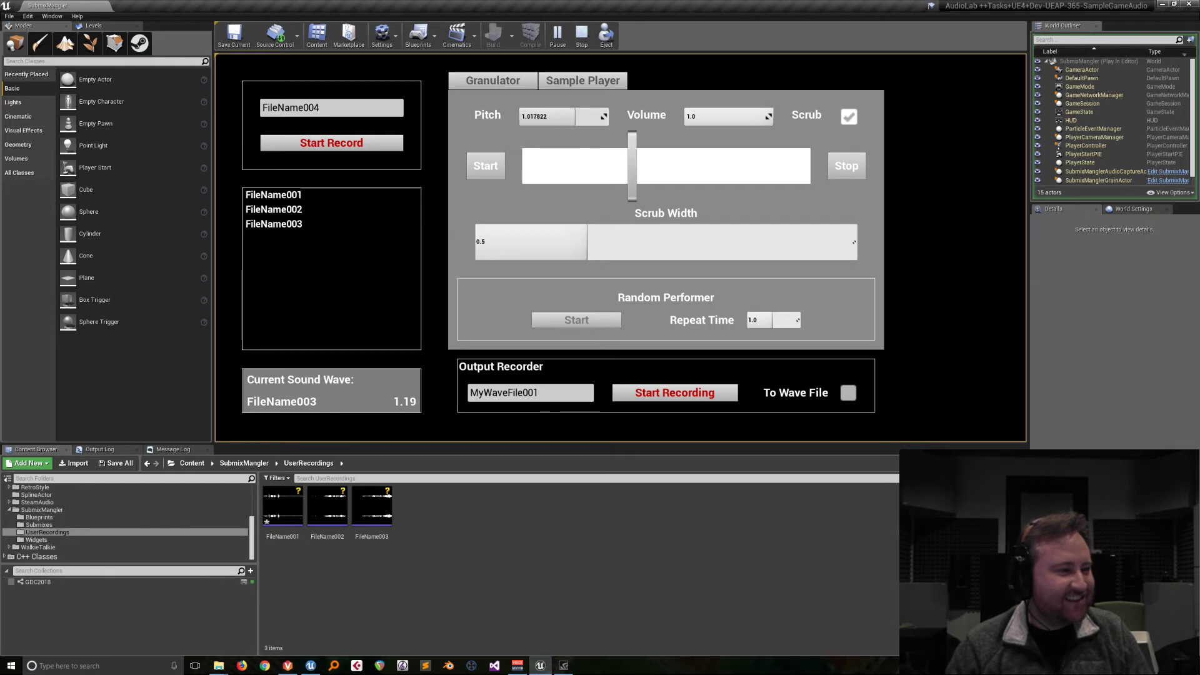
pyautogui.moveTo(587, 241); pyautogui.dragTo(528, 241)
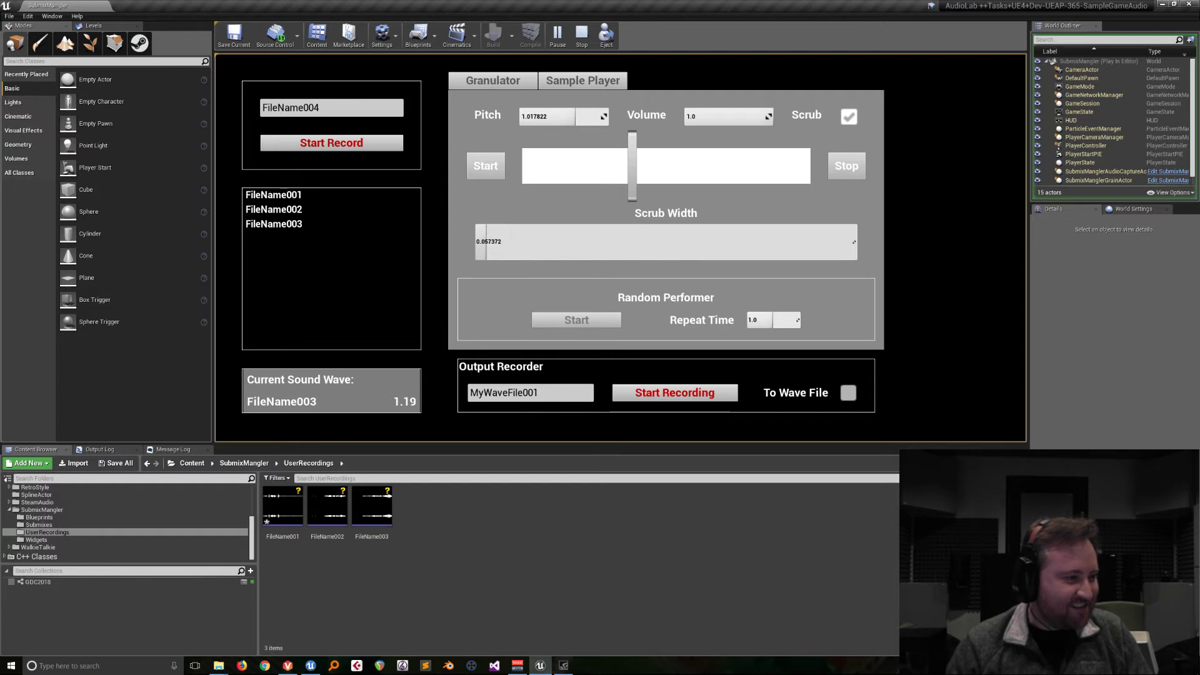
pyautogui.moveTo(633, 165)
pyautogui.mouseDown()
pyautogui.moveTo(567, 167)
pyautogui.moveTo(804, 162)
pyautogui.moveTo(644, 160)
pyautogui.mouseUp()
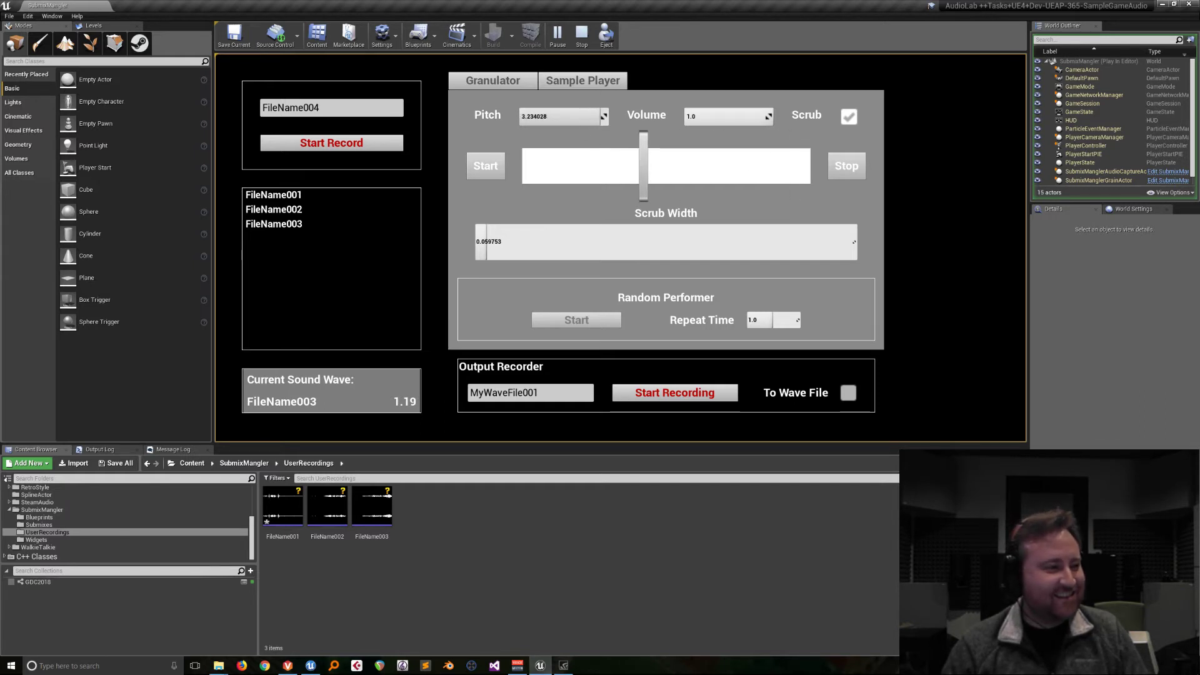
# Sweep the playhead back and forth with pitch about -0.74, widen the scrub width to about 0.95, and turn scrubbing off
pyautogui.moveTo(562, 116); pyautogui.dragTo(548, 116)
pyautogui.moveTo(644, 166); pyautogui.dragTo(536, 166)
pyautogui.moveTo(574, 117); pyautogui.dragTo(563, 116)
pyautogui.moveTo(537, 164); pyautogui.dragTo(641, 166)
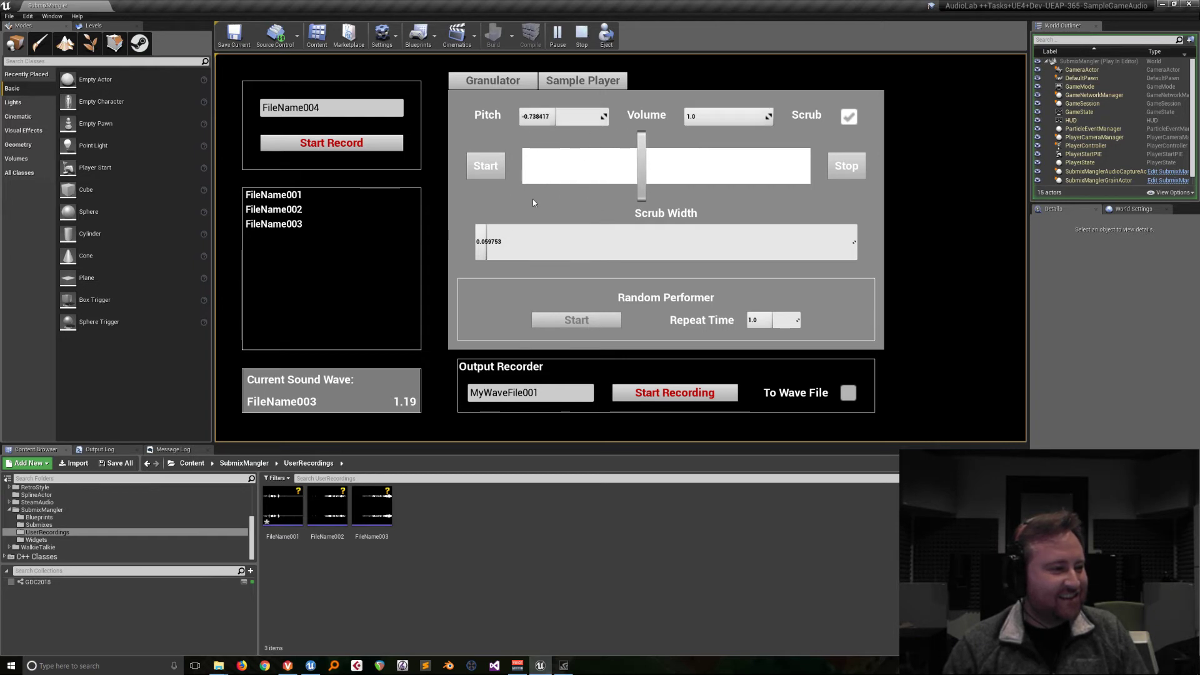
pyautogui.moveTo(532, 241); pyautogui.dragTo(775, 241)
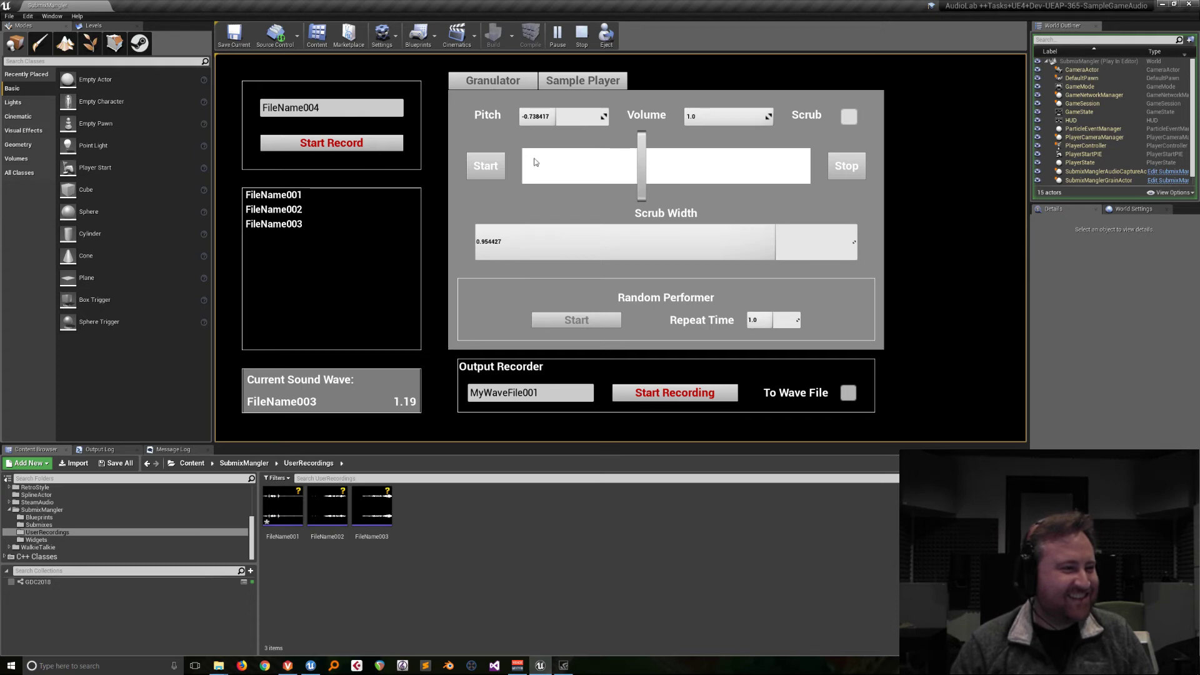
# Record a fourth sample, FileName004, and play it as a note in the Granulator
pyautogui.click(353, 144)
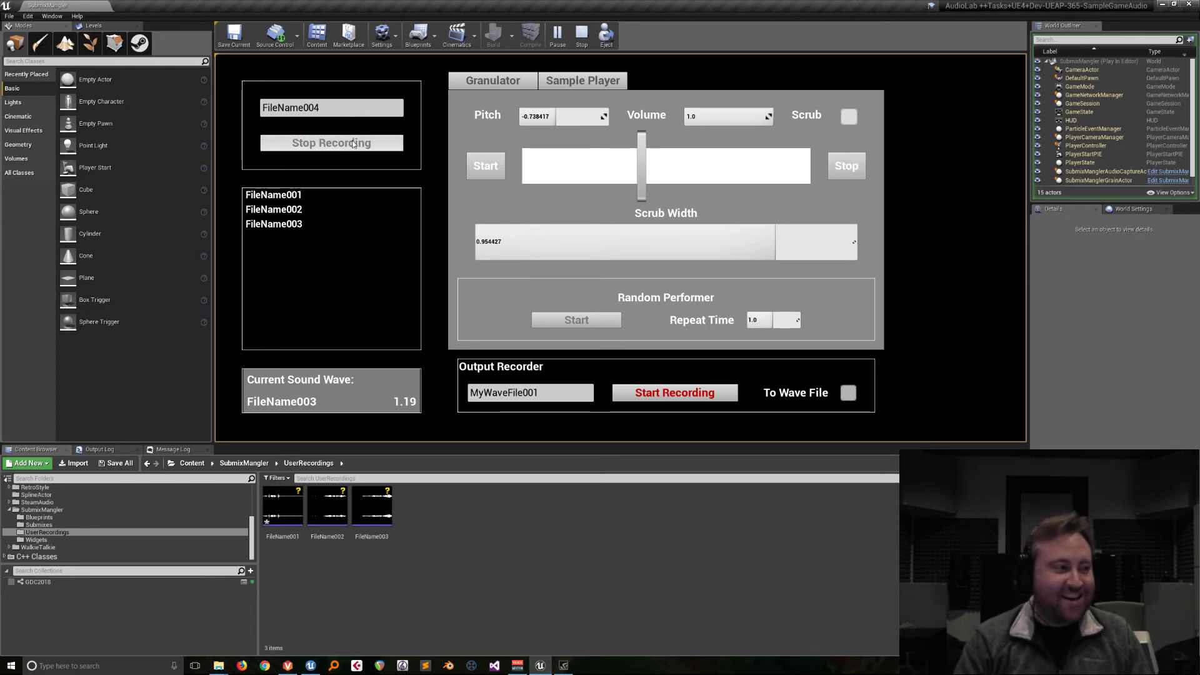
pyautogui.click(353, 144)
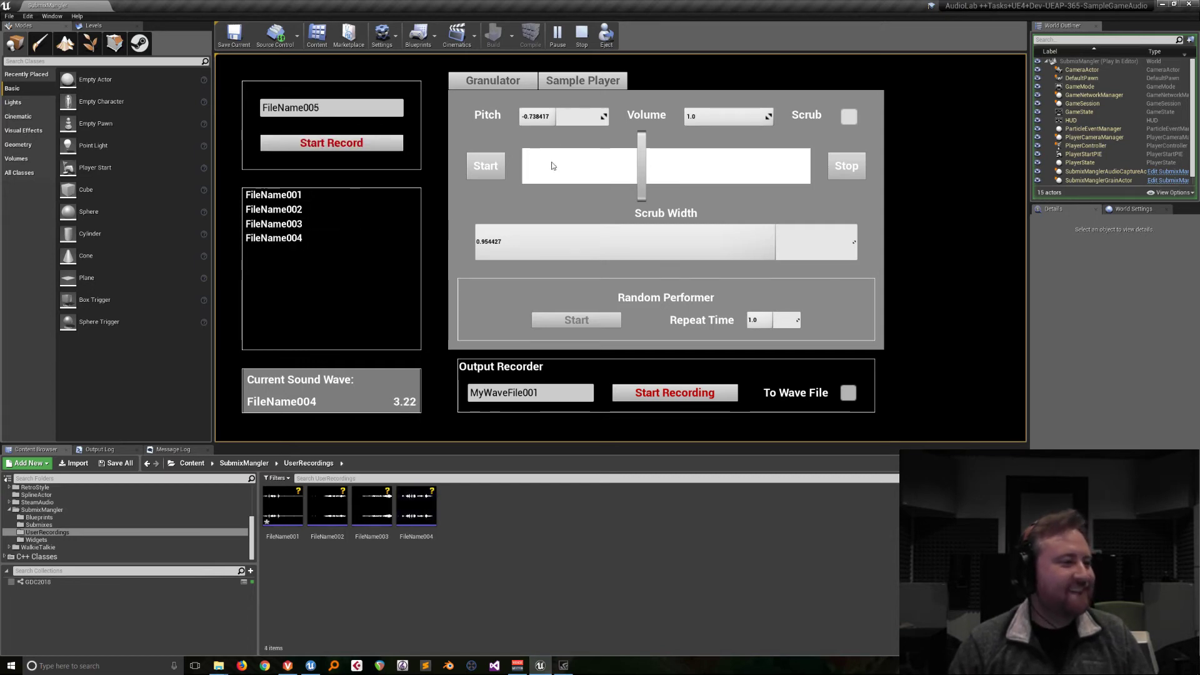
pyautogui.click(492, 80)
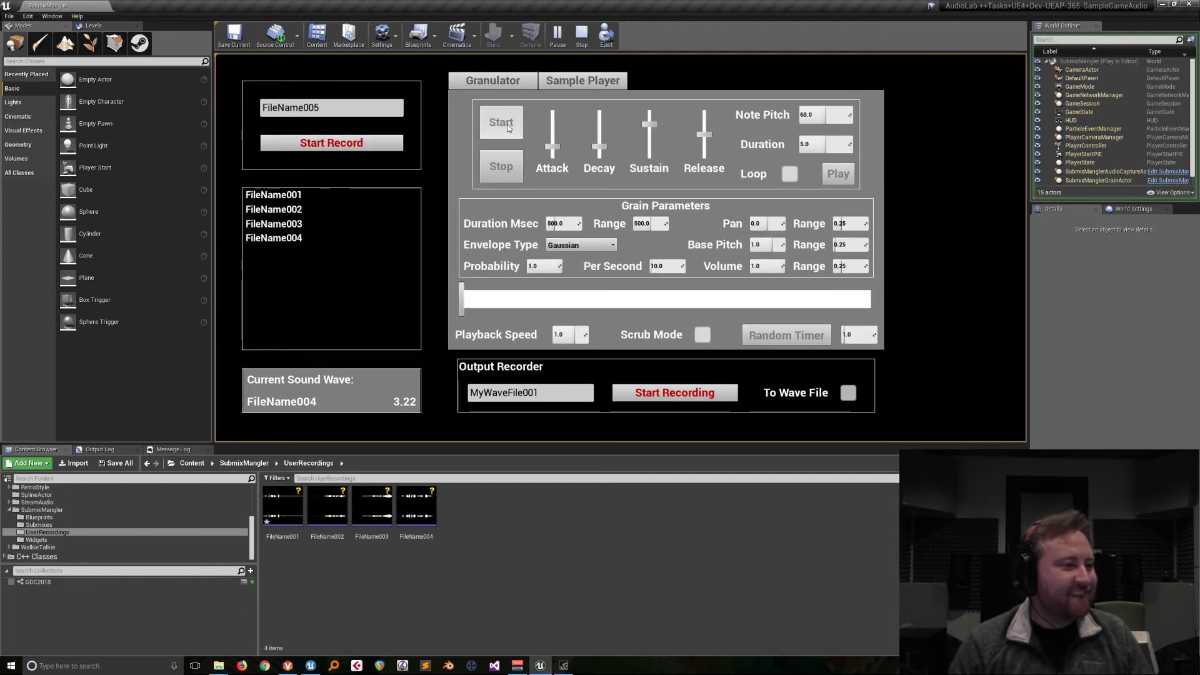
pyautogui.click(841, 178)
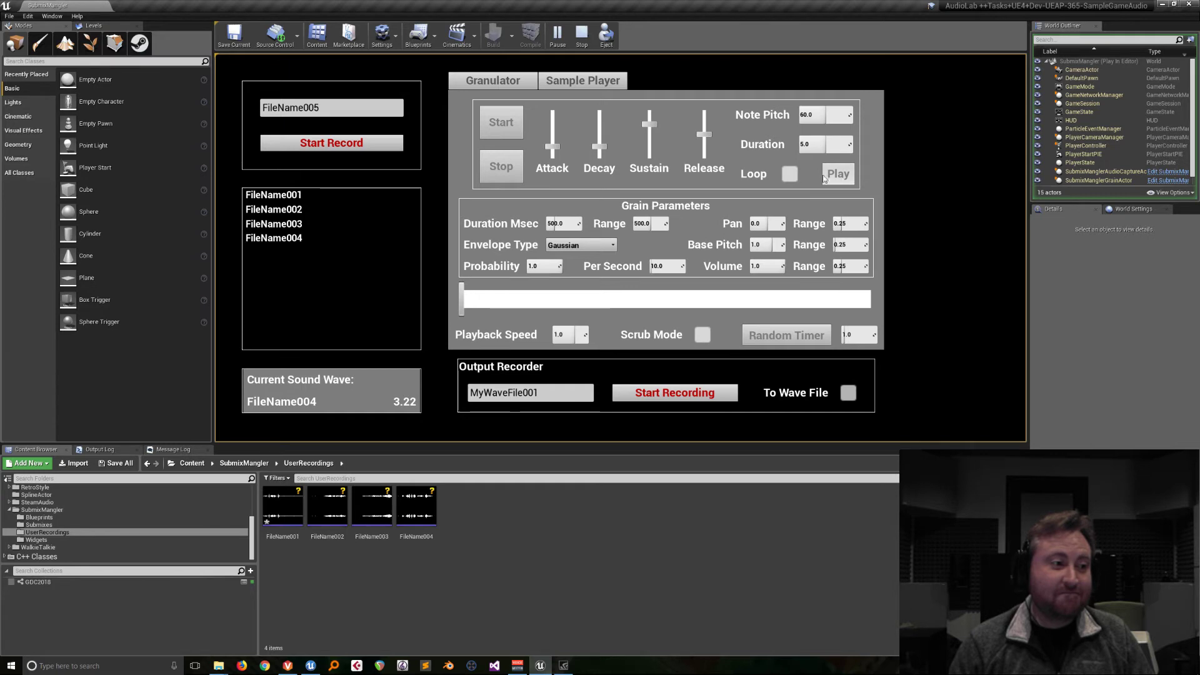
# Loop the note with grain duration about 104 ms, duration range about 30, pitch and volume ranges 0, and a Triangle envelope
pyautogui.click(790, 174)
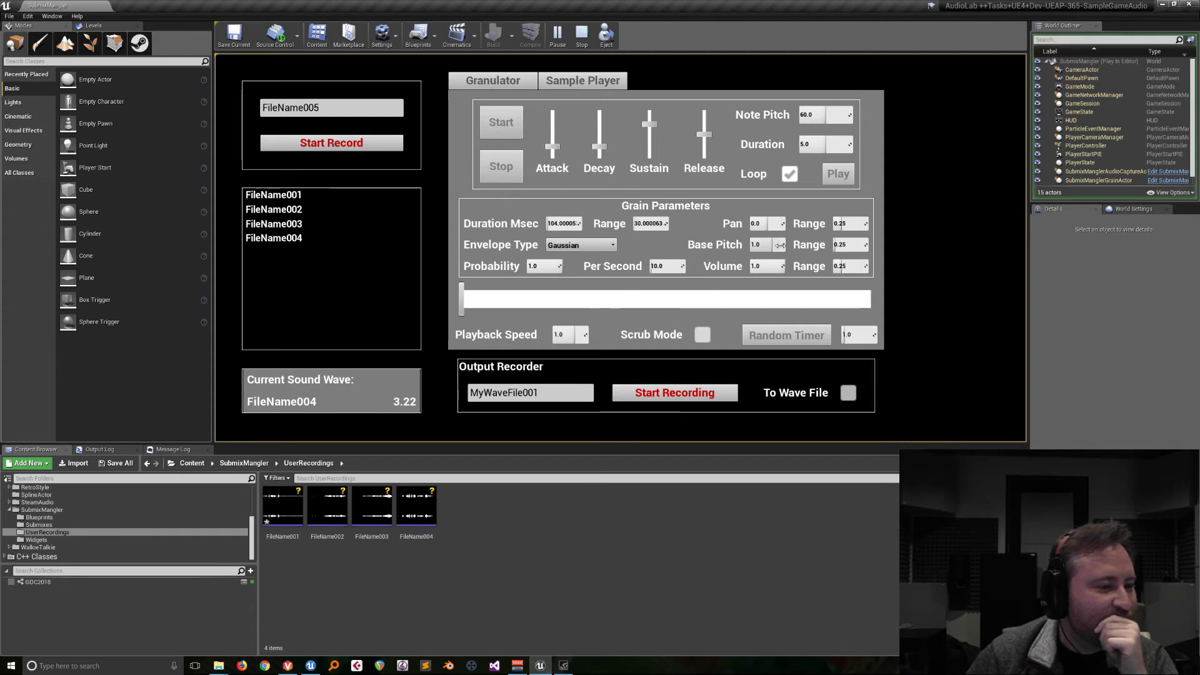
pyautogui.moveTo(836, 245)
pyautogui.mouseDown()
pyautogui.moveTo(818, 246)
pyautogui.moveTo(841, 266)
pyautogui.moveTo(825, 267)
pyautogui.mouseUp()
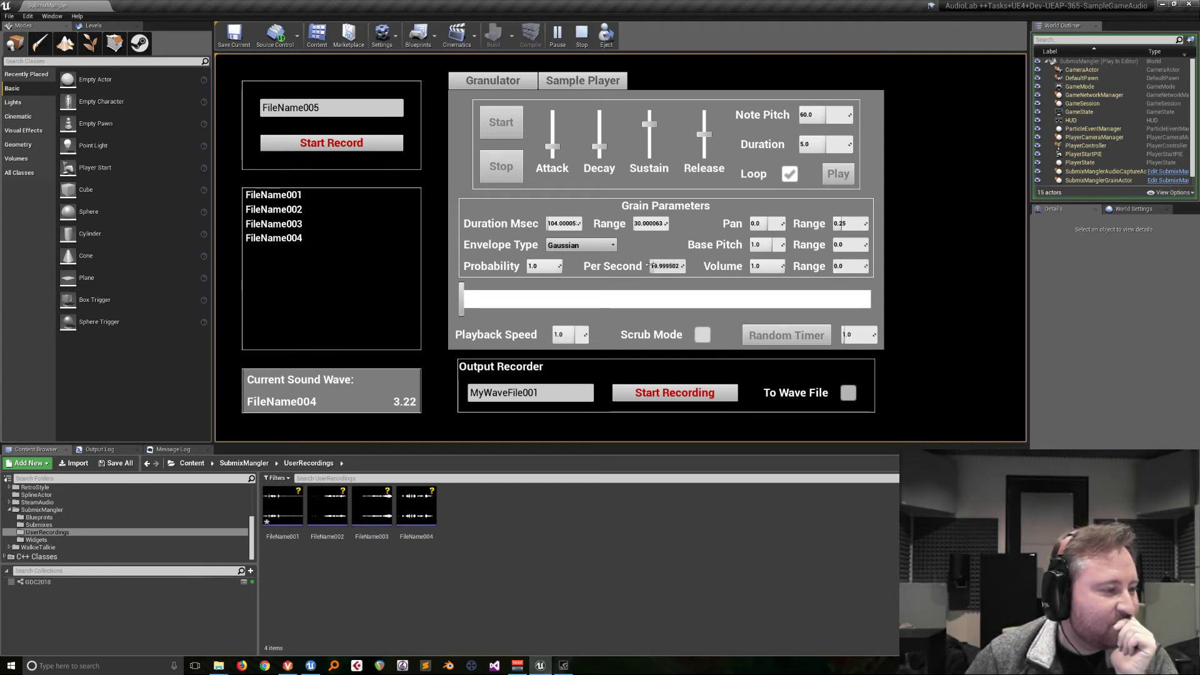
pyautogui.click(581, 245)
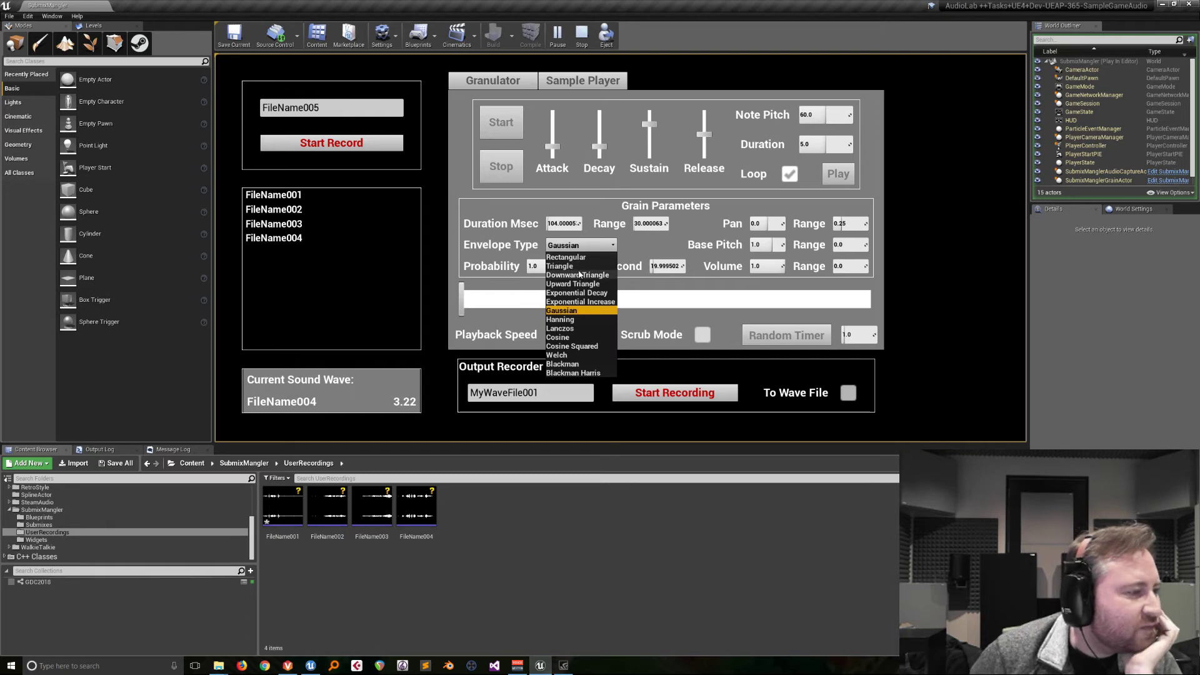
pyautogui.click(560, 266)
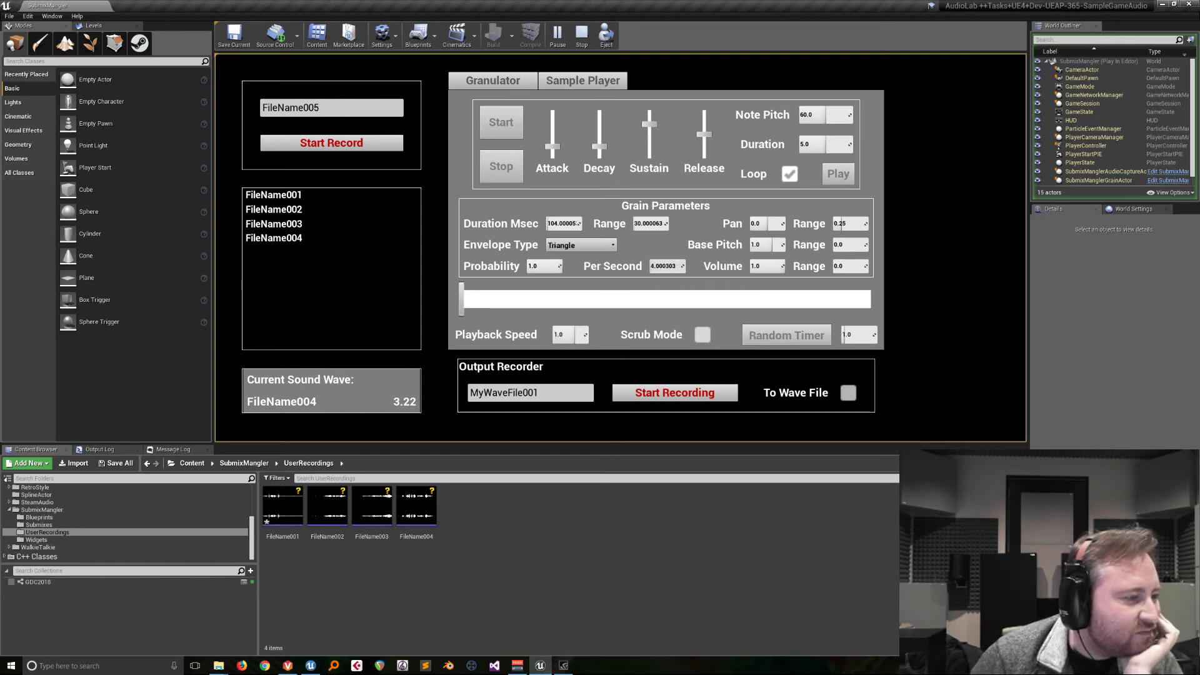
# Shorten the grains to 20 ms with no duration range, slow the playback speed, and raise the grain rate to about 50 per second
pyautogui.moveTo(653, 266); pyautogui.dragTo(654, 266)
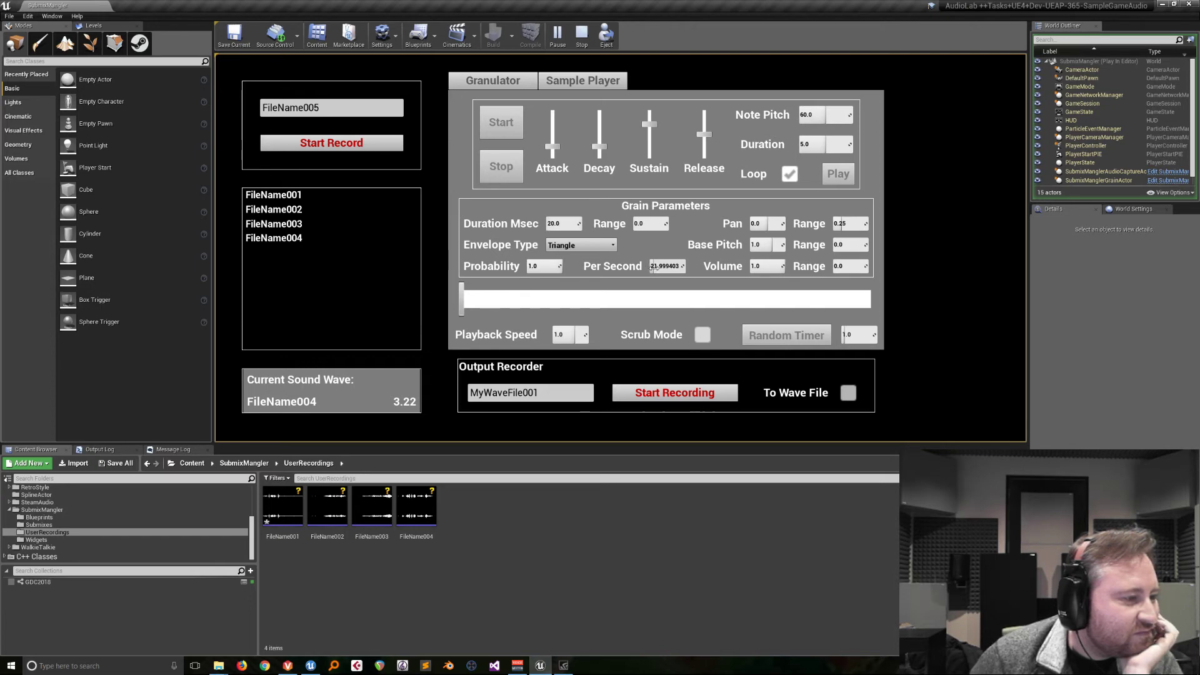
pyautogui.moveTo(653, 266); pyautogui.dragTo(658, 267)
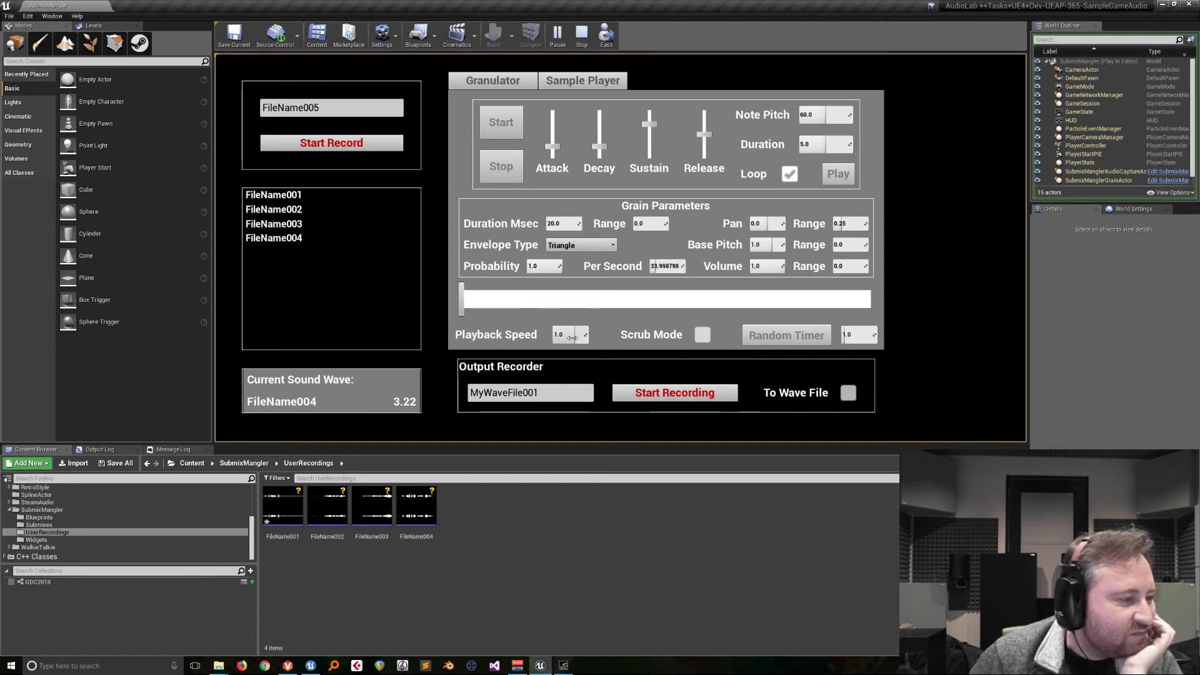
pyautogui.moveTo(562, 334); pyautogui.dragTo(565, 334)
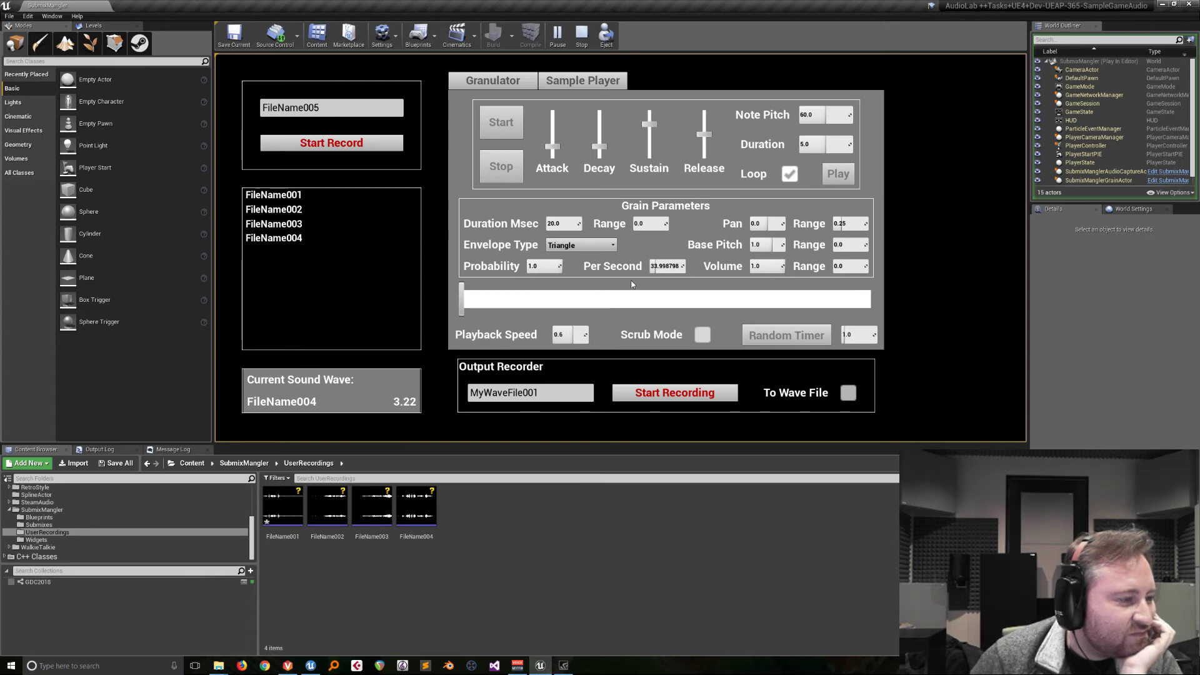
pyautogui.moveTo(647, 266); pyautogui.dragTo(660, 266)
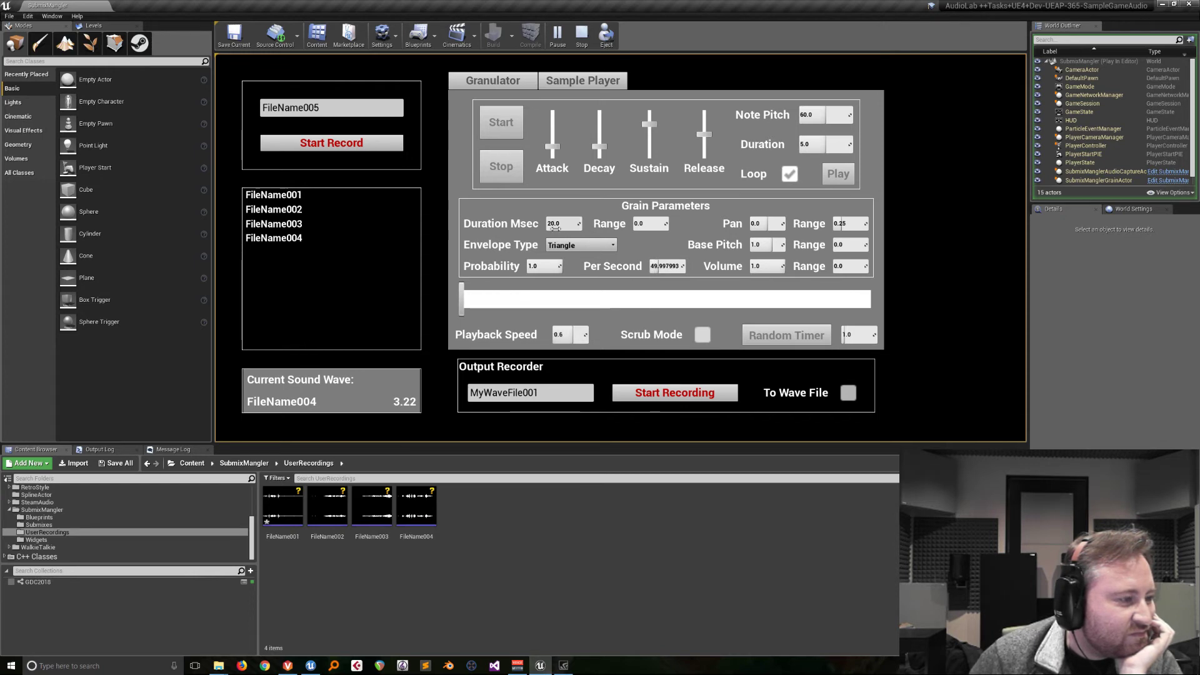
# Lengthen the grain duration to about 238 ms, adjust its range, and set the base pitch range to 0.24
pyautogui.moveTo(555, 229); pyautogui.dragTo(569, 229)
pyautogui.moveTo(643, 223); pyautogui.dragTo(657, 223)
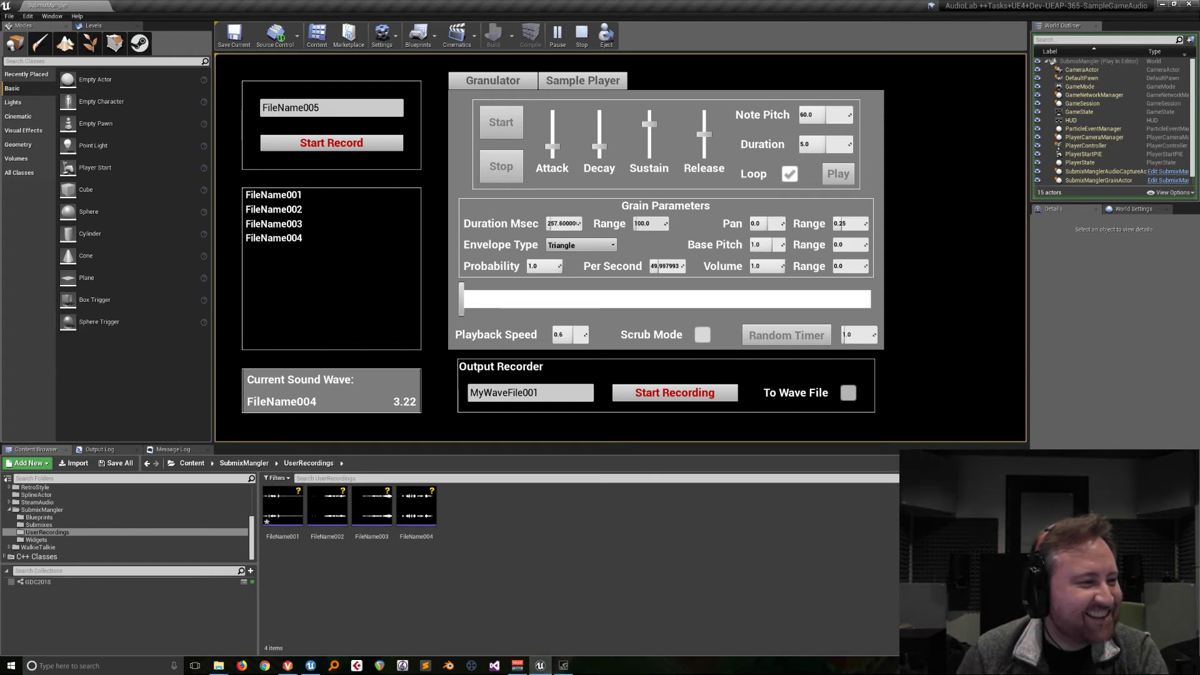
pyautogui.moveTo(644, 223)
pyautogui.mouseDown()
pyautogui.moveTo(656, 223)
pyautogui.moveTo(644, 223)
pyautogui.mouseUp()
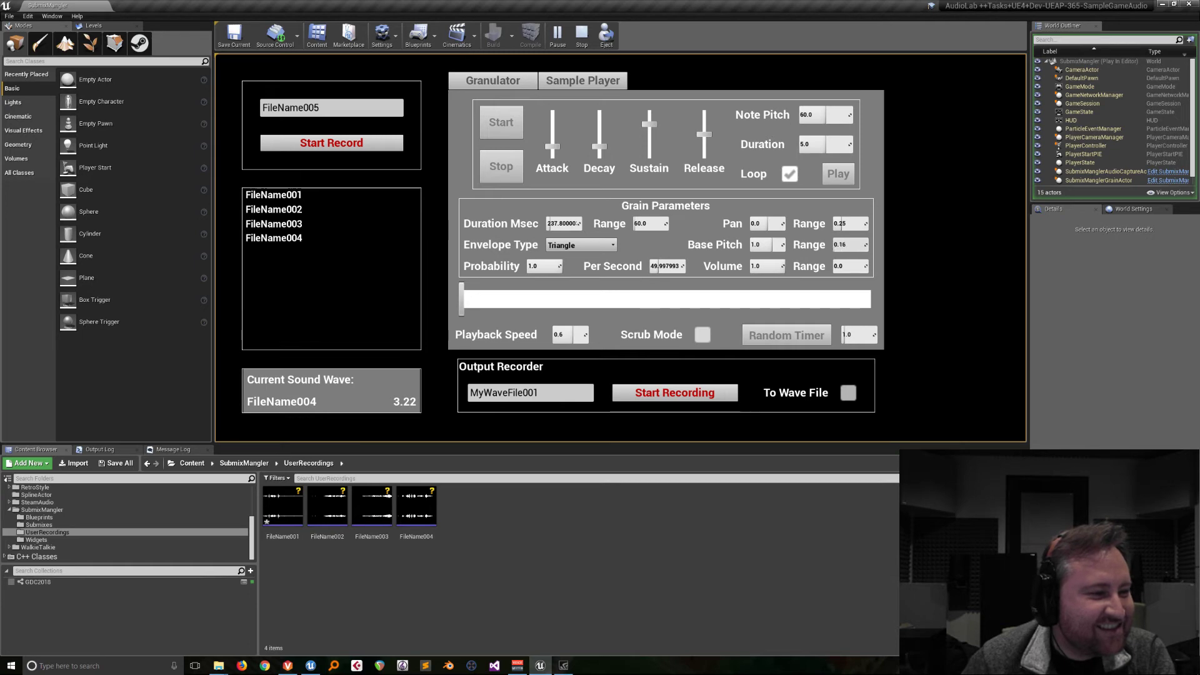
pyautogui.moveTo(850, 244); pyautogui.dragTo(855, 244)
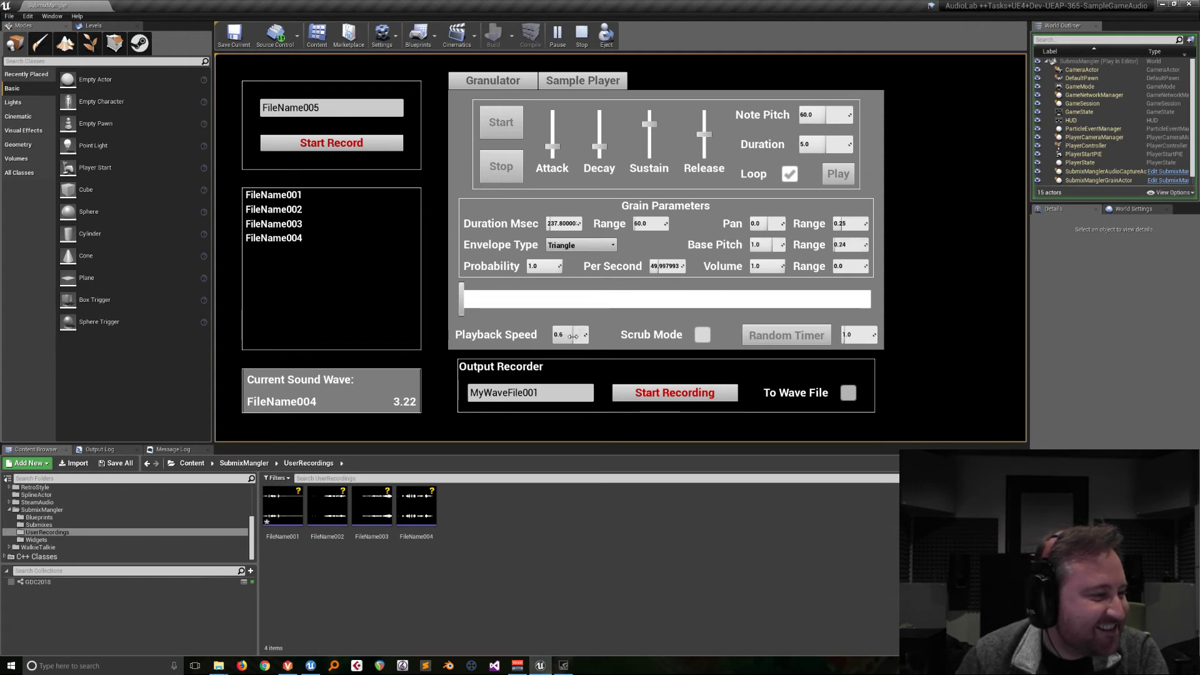
# Try a playback speed of about 1.96, lower it to 0.52, and enable the Granulator's scrub mode
pyautogui.moveTo(562, 334); pyautogui.dragTo(563, 334)
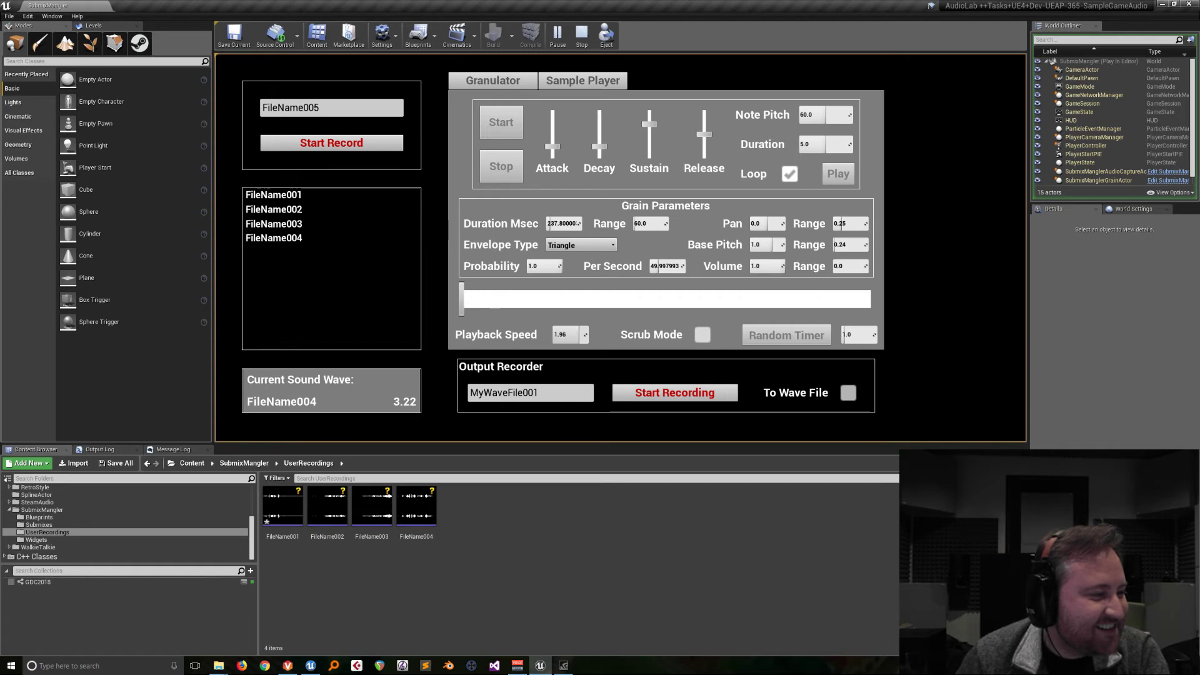
pyautogui.moveTo(562, 334); pyautogui.dragTo(564, 335)
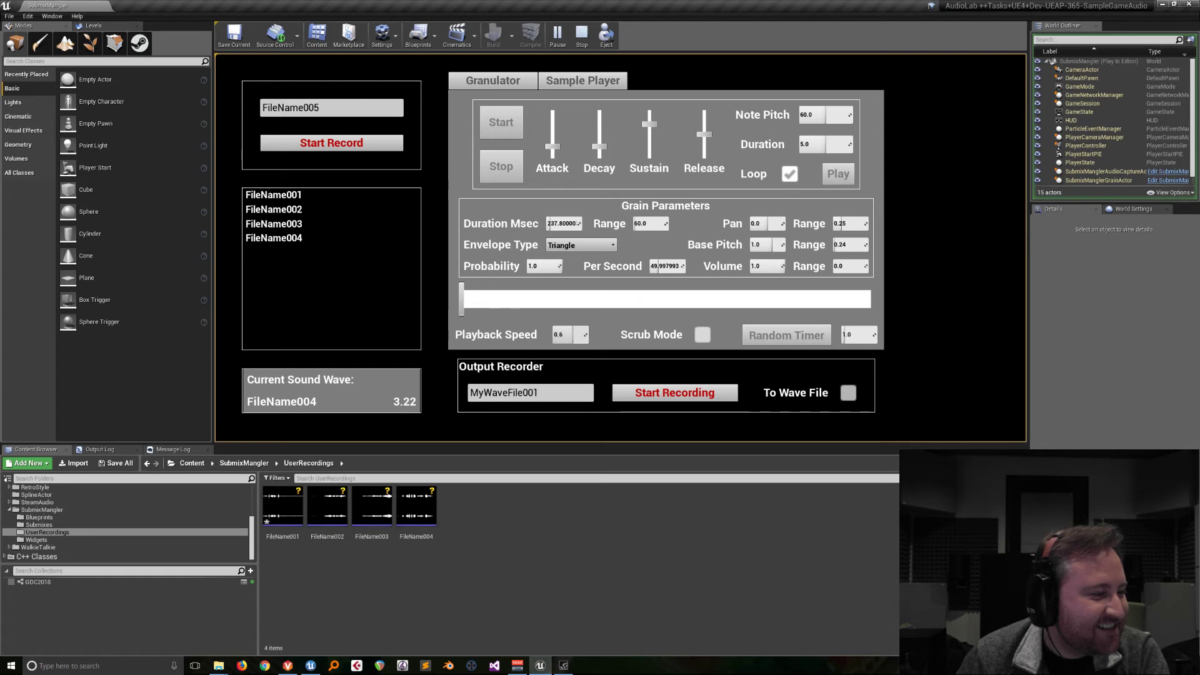
pyautogui.click(700, 336)
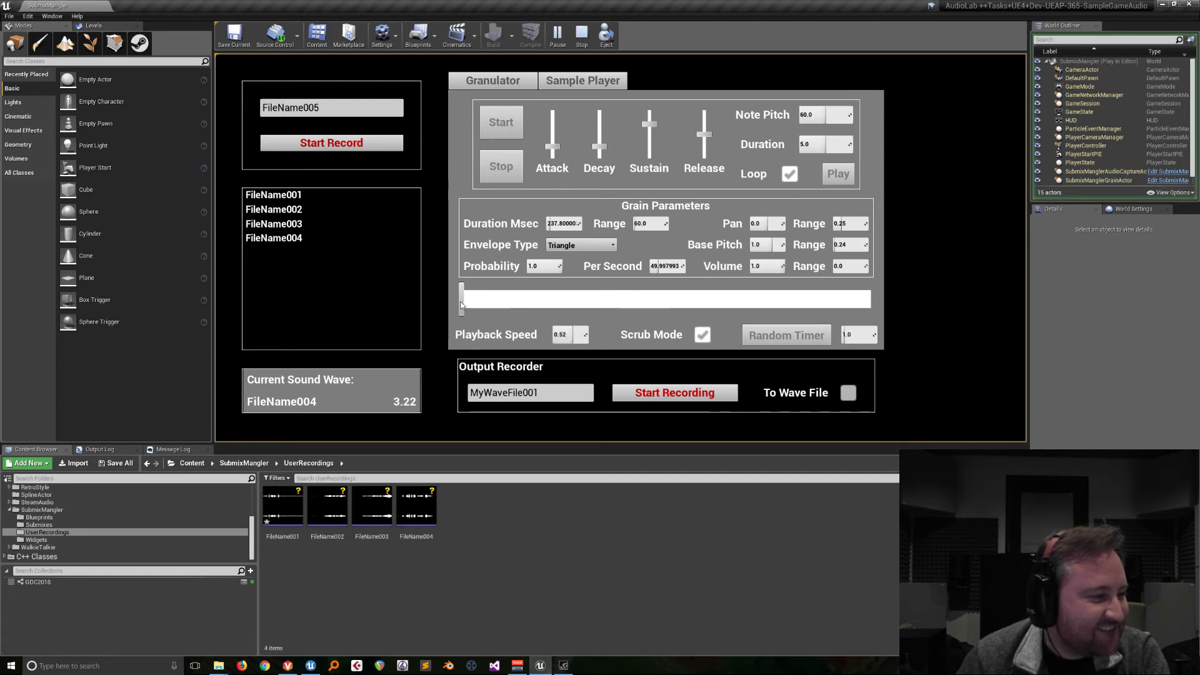
# Scrub into the early part of the sample, set the Granulator's base pitch to 0.0, and raise its range to 1.0
pyautogui.moveTo(462, 304); pyautogui.dragTo(529, 301)
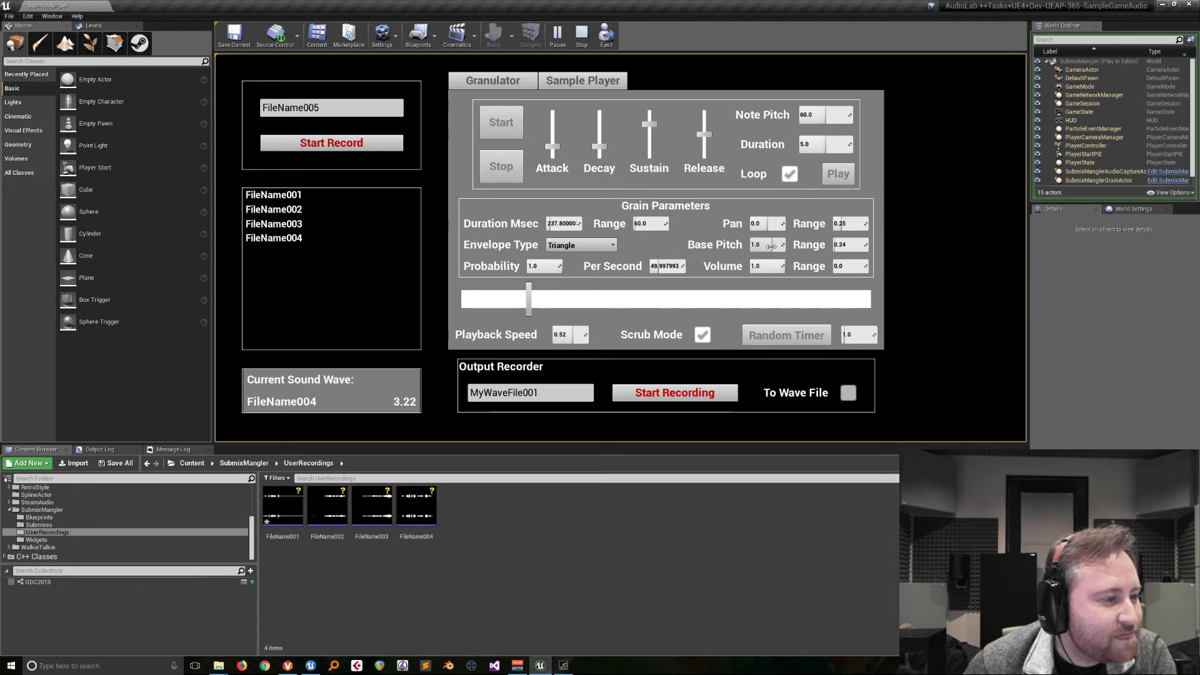
pyautogui.moveTo(766, 244); pyautogui.dragTo(753, 244)
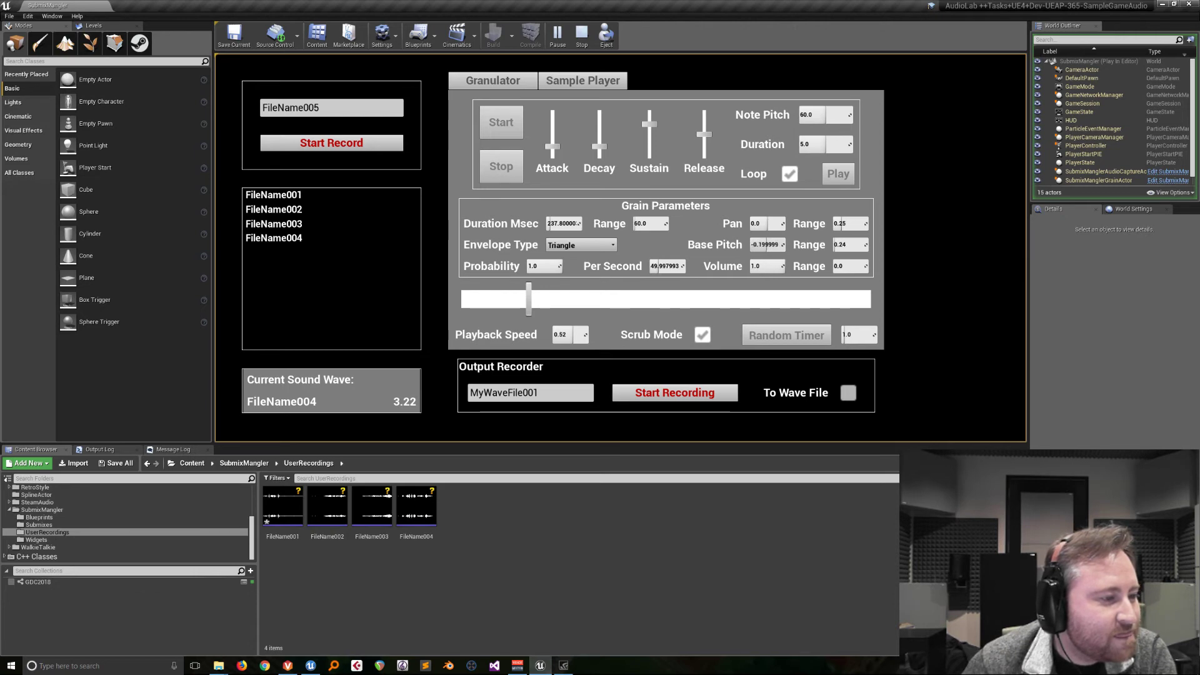
pyautogui.click(850, 244)
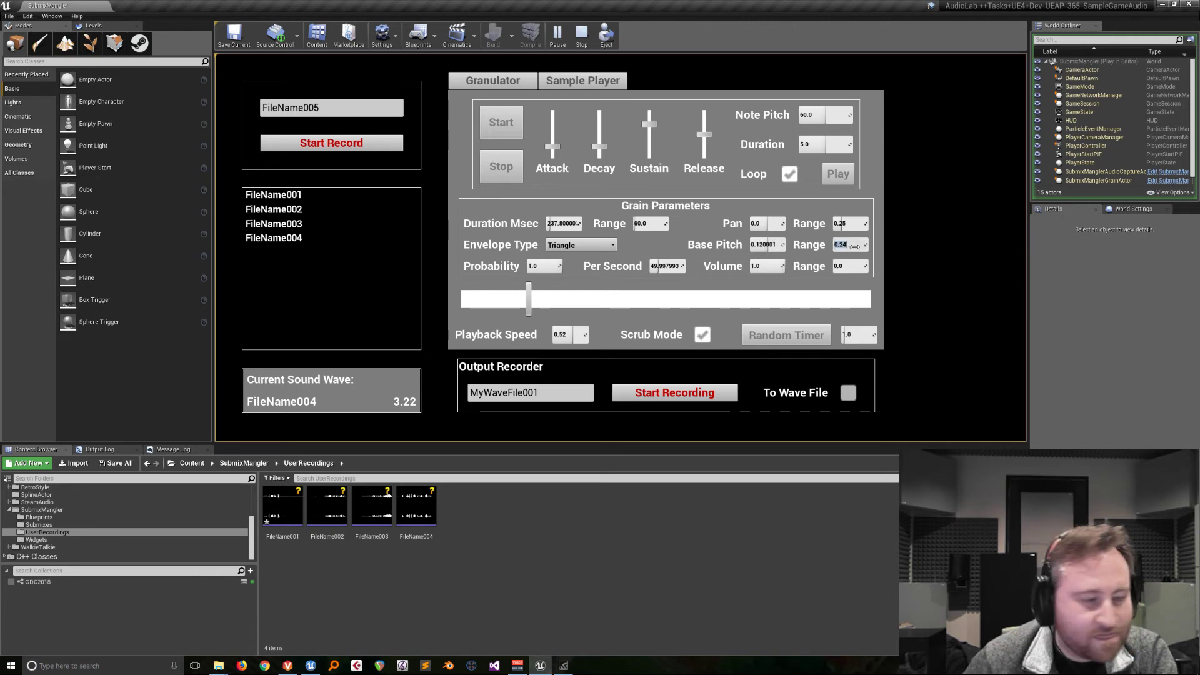
pyautogui.moveTo(774, 244); pyautogui.dragTo(770, 243)
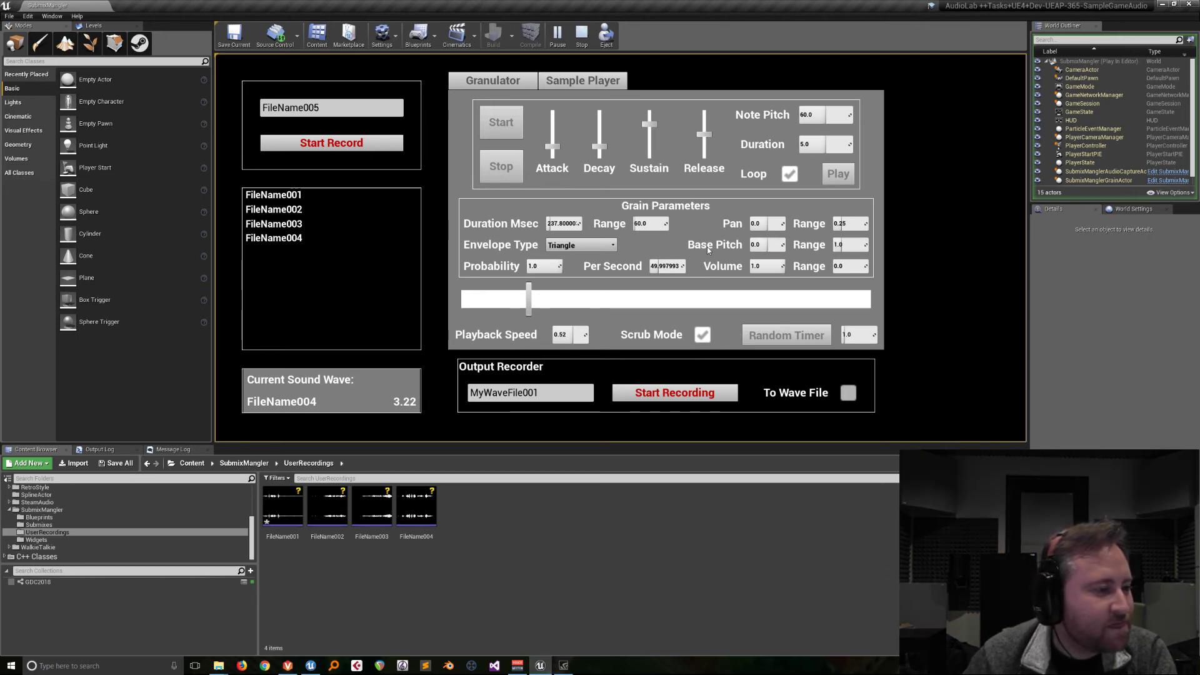
# Scrub around the middle of the sample with the grain duration at about 812 ms and the rate at about 128 per second
pyautogui.moveTo(533, 302); pyautogui.dragTo(668, 300)
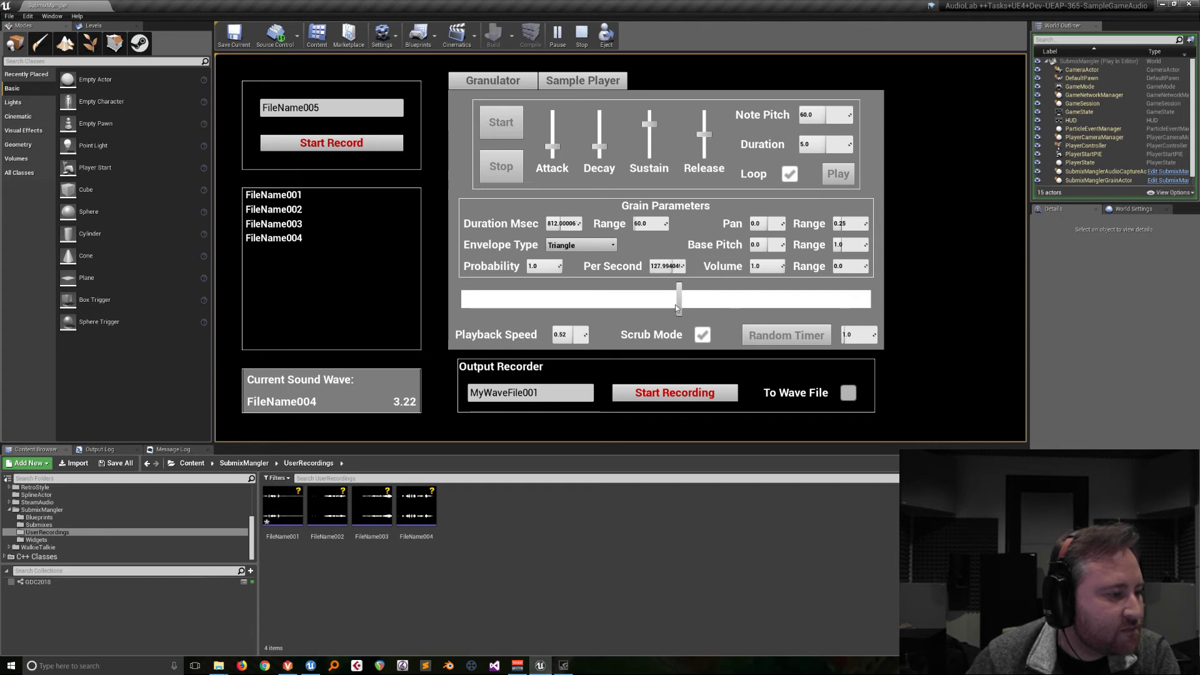
pyautogui.moveTo(677, 308); pyautogui.dragTo(637, 308)
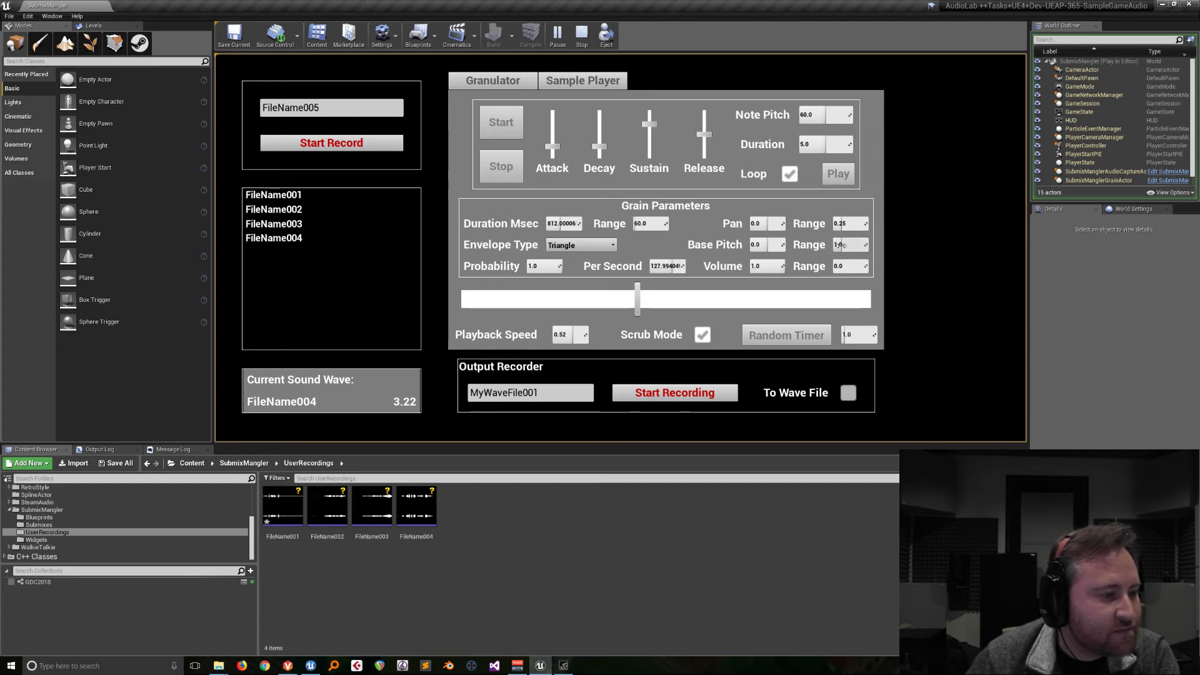
# Set the base pitch to 1.0 with a range of 0.08, shorten grains to about 258 ms, and scrub back to the sample's start
pyautogui.click(766, 245)
pyautogui.write('1.0')
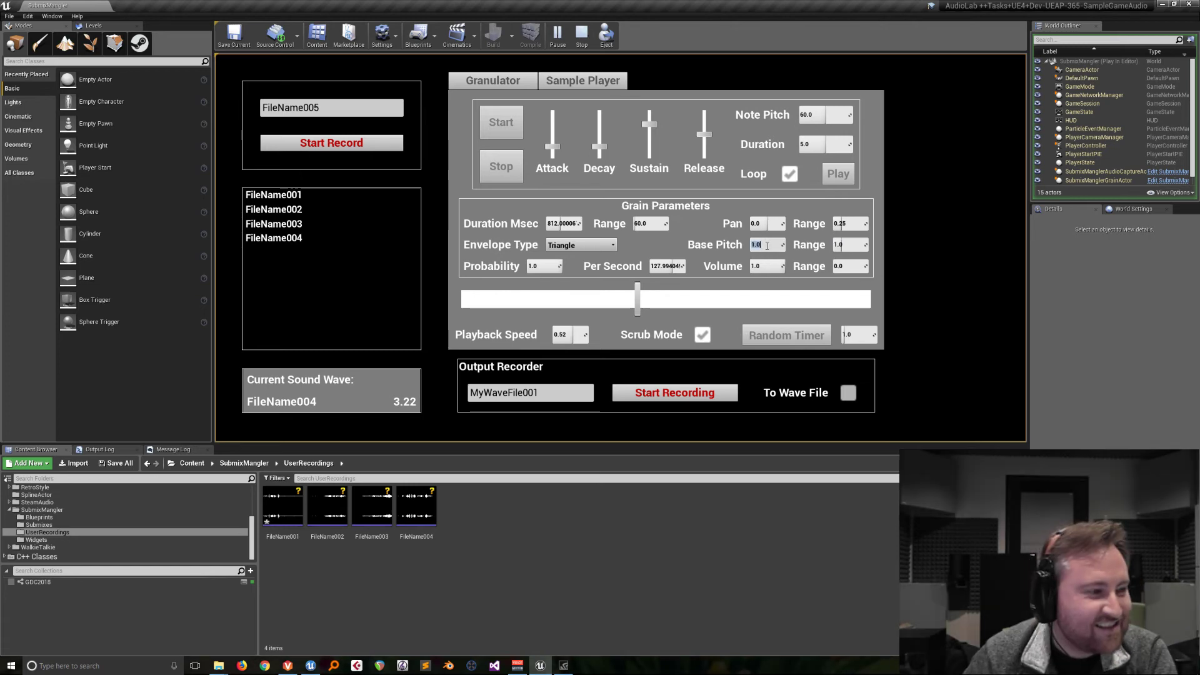
pyautogui.press('Return')
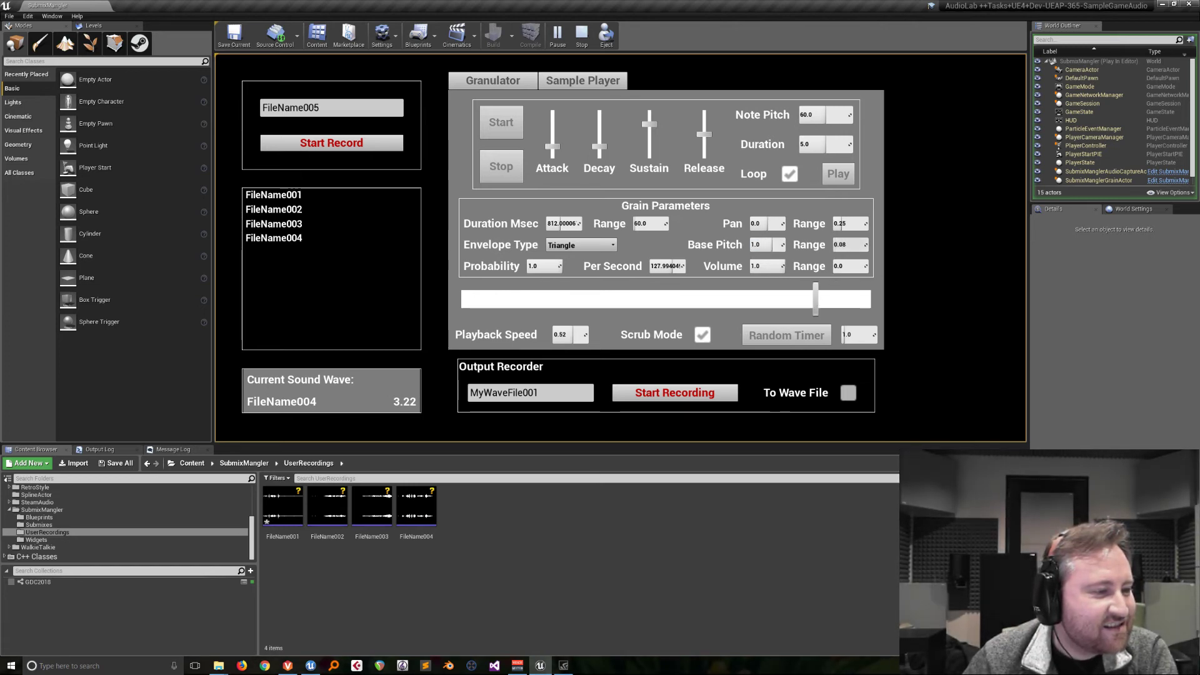
pyautogui.moveTo(815, 298); pyautogui.dragTo(481, 294)
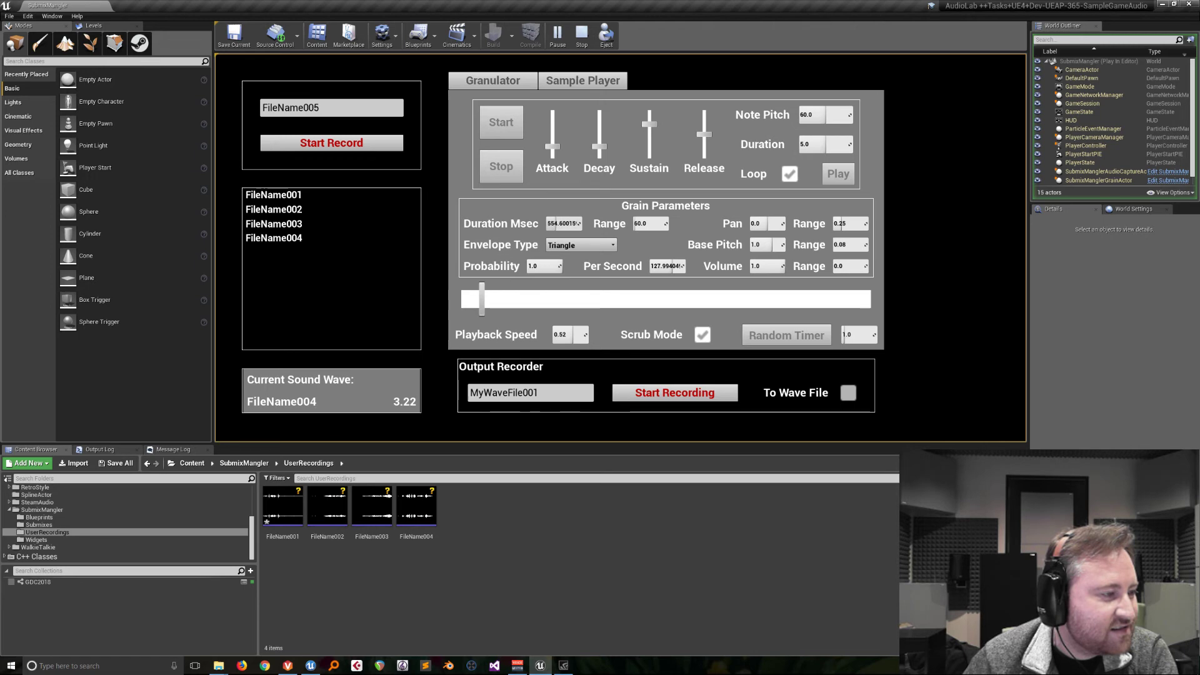
pyautogui.moveTo(482, 299)
pyautogui.mouseDown()
pyautogui.moveTo(837, 296)
pyautogui.moveTo(462, 303)
pyautogui.mouseUp()
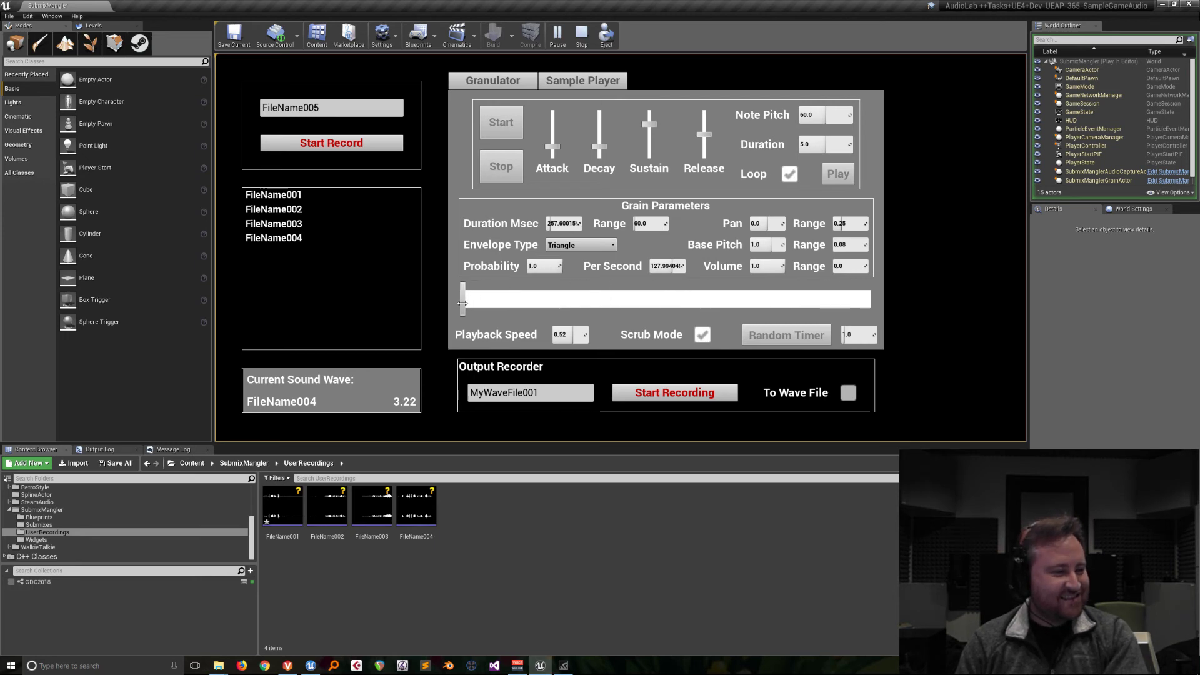
# Name the output recording MyGranulation and start recording
pyautogui.click(551, 395)
pyautogui.doubleClick(551, 396)
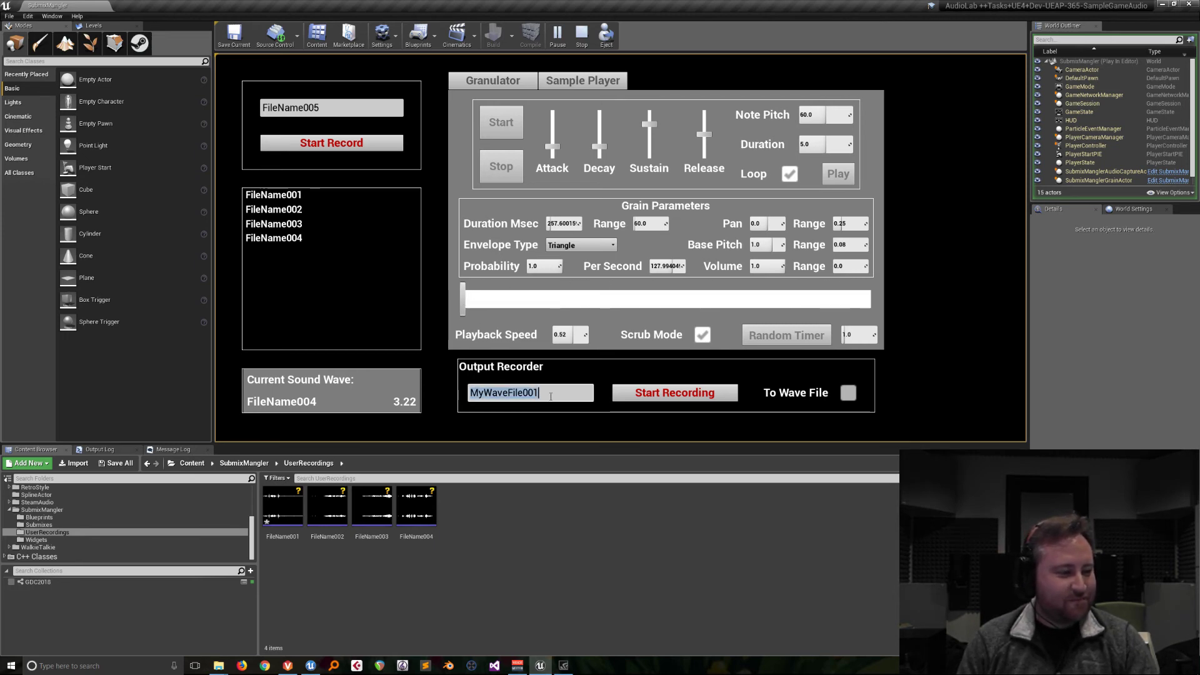
pyautogui.write('MyGran')
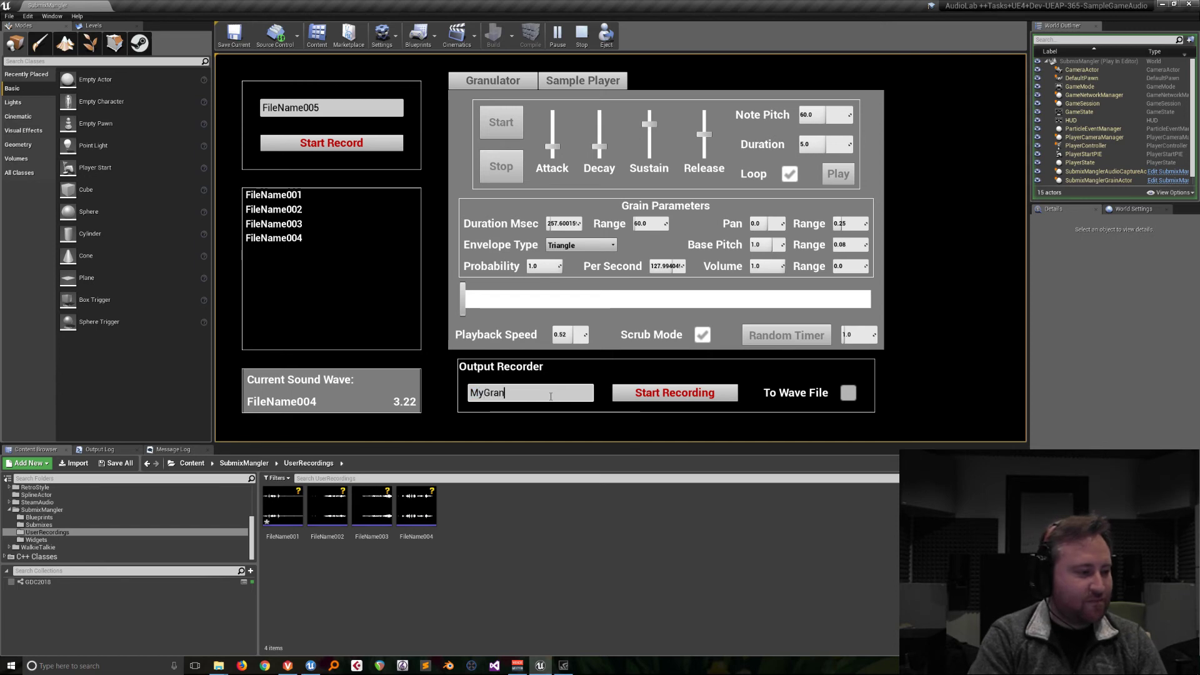
pyautogui.write('ulation')
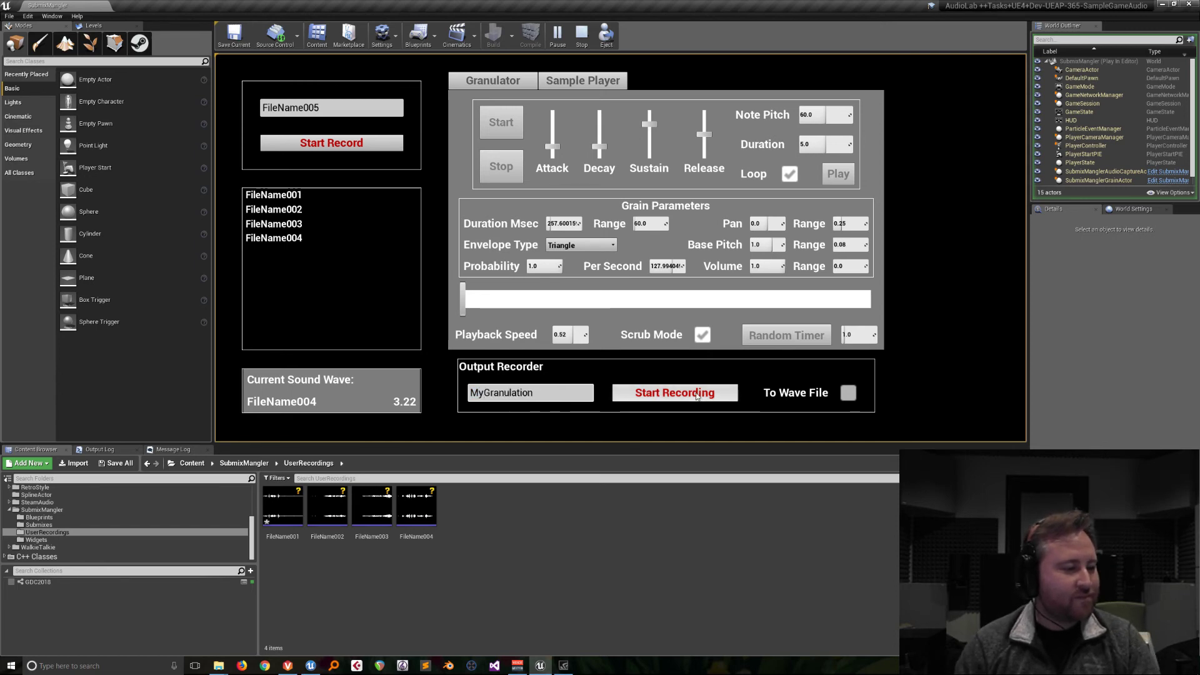
pyautogui.click(697, 396)
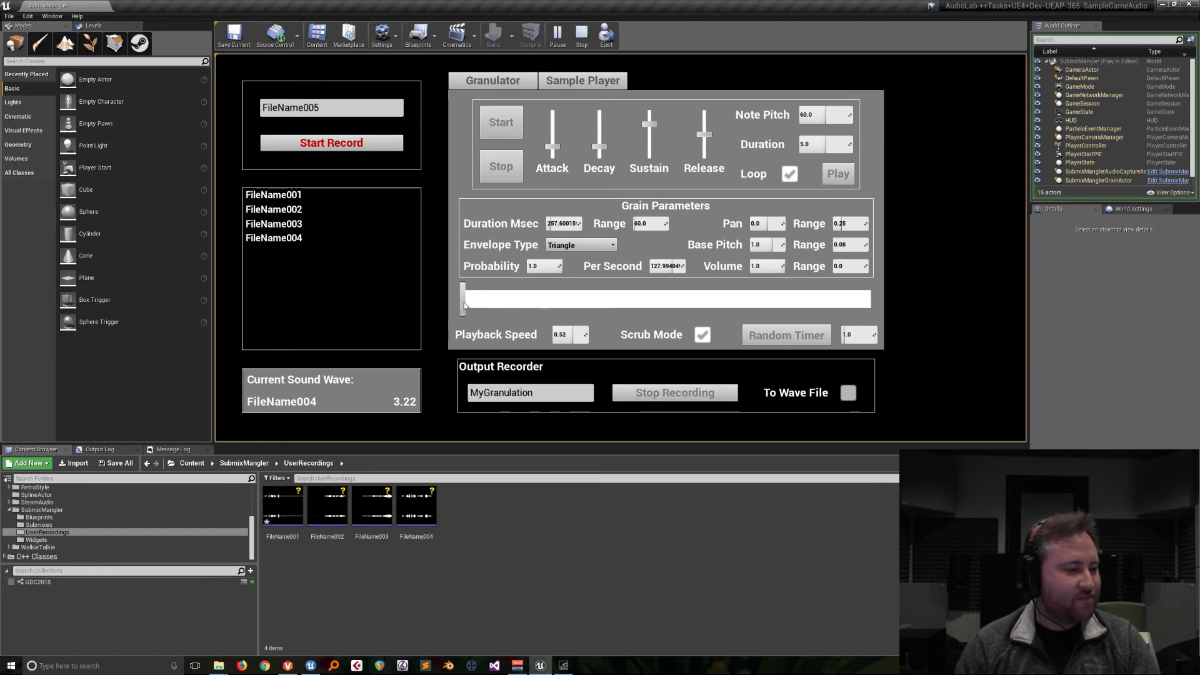
# Perform the granulated take with a base pitch range of 2.4 and scrub mode off, and stop both the recording and the Granulator
pyautogui.moveTo(464, 305); pyautogui.dragTo(774, 300)
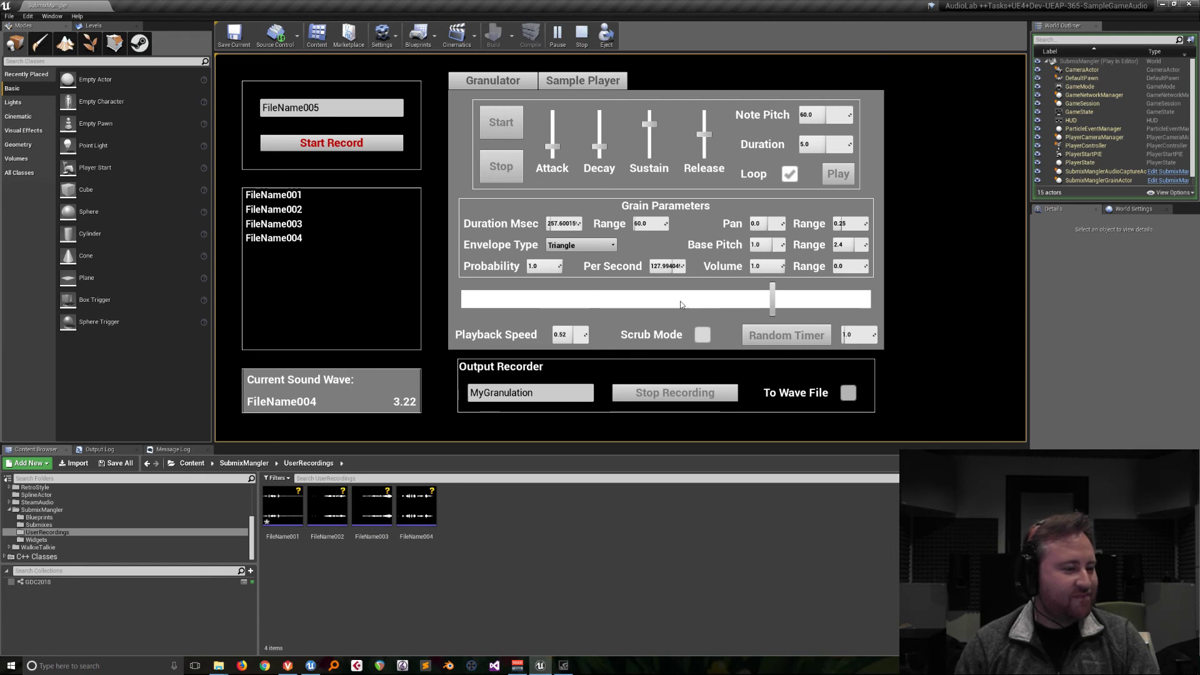
pyautogui.click(679, 397)
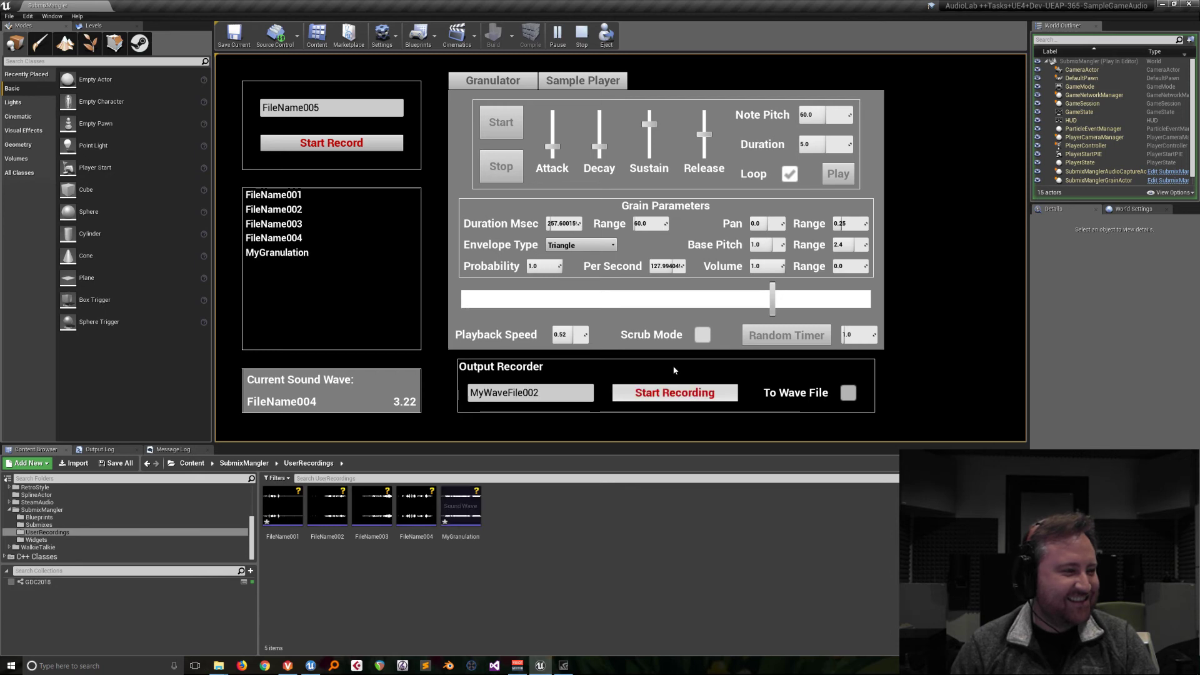
pyautogui.click(507, 174)
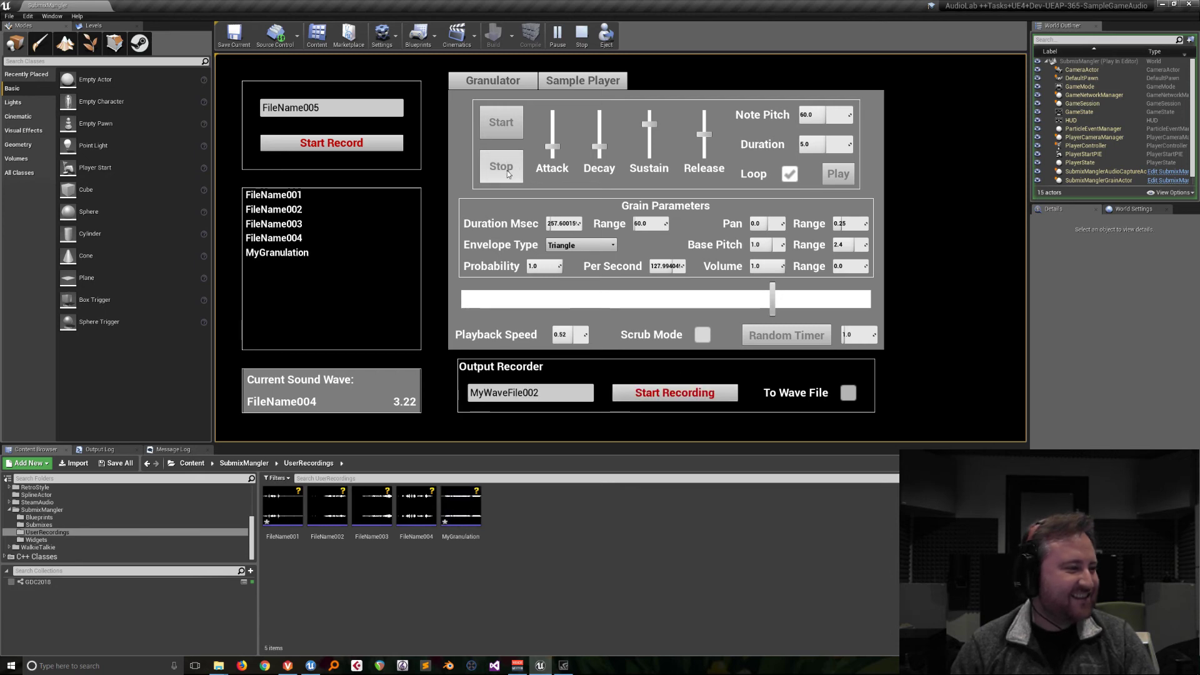
# Load MyGranulation into the Sample Player, set the pitch to 1.0, and move the playhead to the start
pyautogui.click(294, 258)
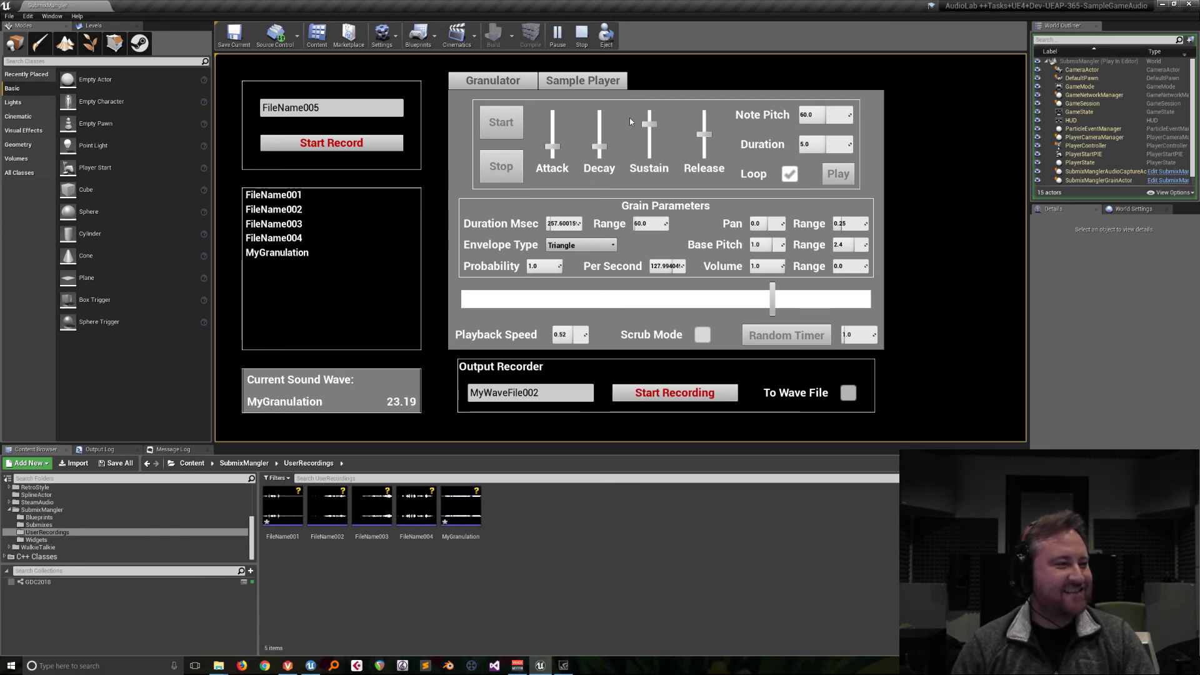
pyautogui.click(578, 80)
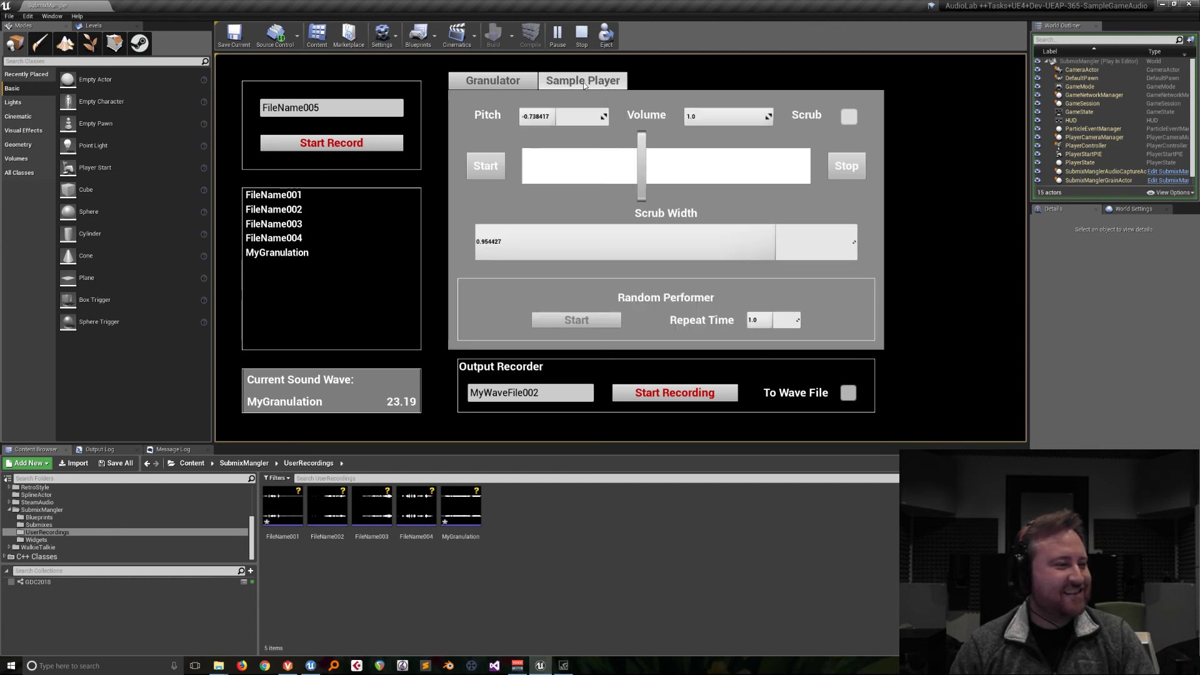
pyautogui.click(561, 117)
pyautogui.write('1.0')
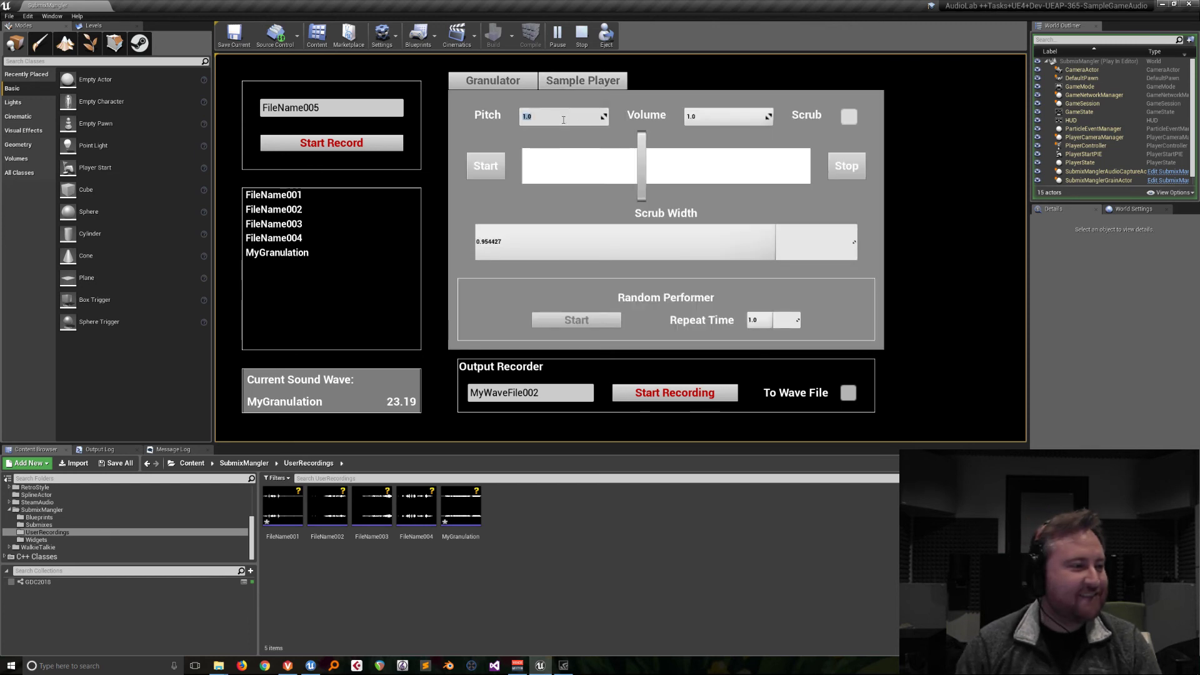
pyautogui.press('Return')
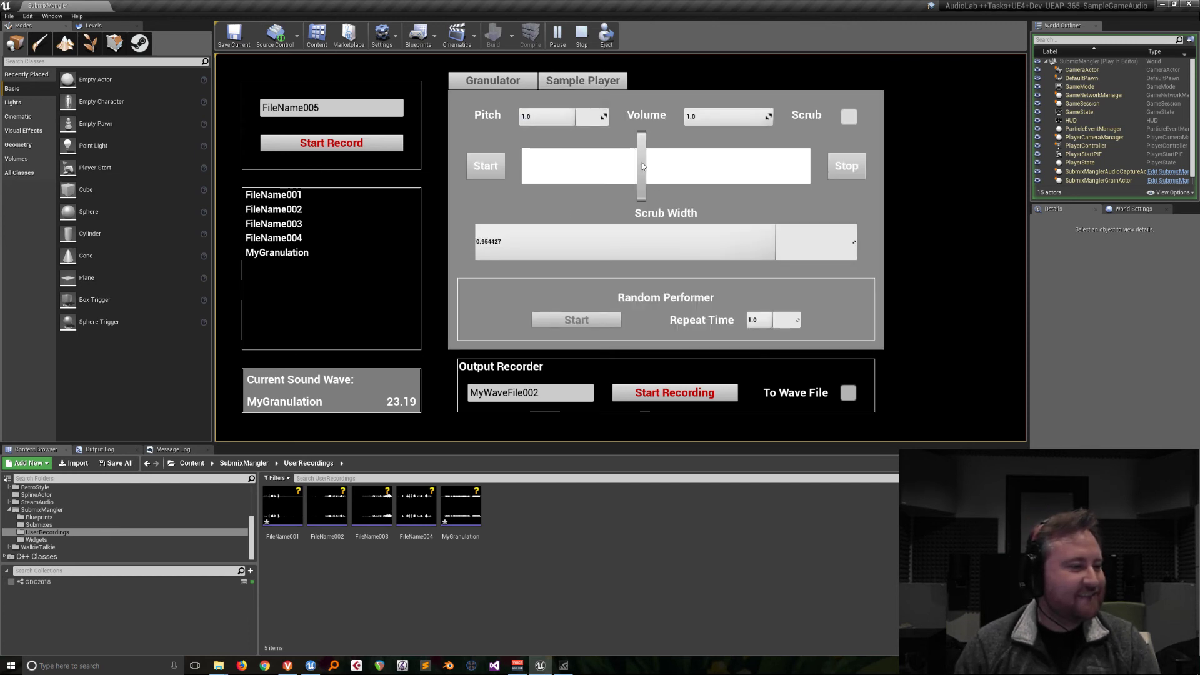
pyautogui.moveTo(642, 164); pyautogui.dragTo(522, 166)
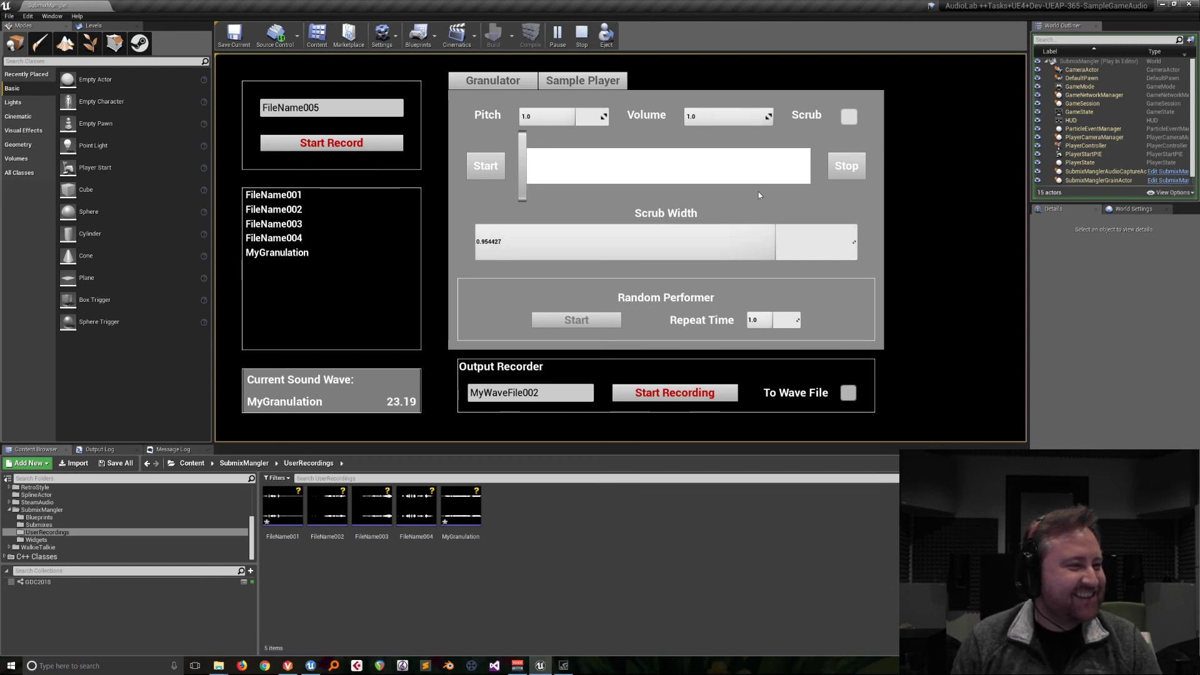
# Enable scrubbing in the Sample Player, narrow the scrub width to about 0.037, and scrub the early part of MyGranulation
pyautogui.click(848, 117)
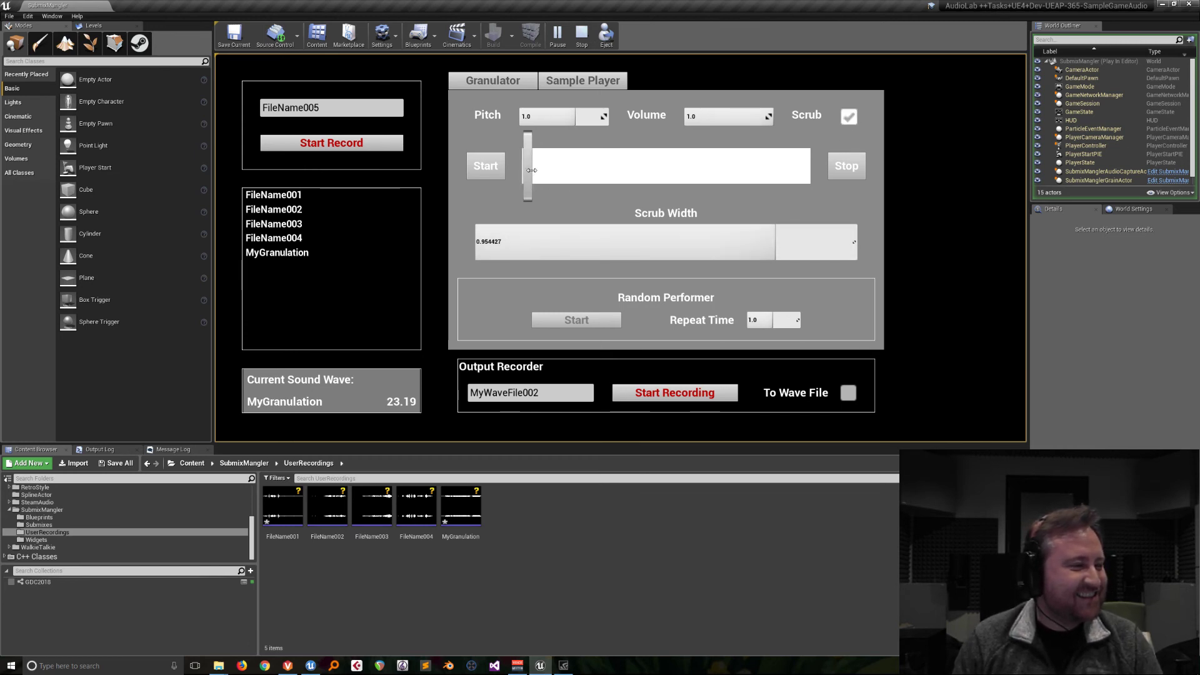
pyautogui.moveTo(736, 245); pyautogui.dragTo(504, 242)
pyautogui.moveTo(623, 165); pyautogui.dragTo(564, 166)
pyautogui.moveTo(499, 241); pyautogui.dragTo(481, 242)
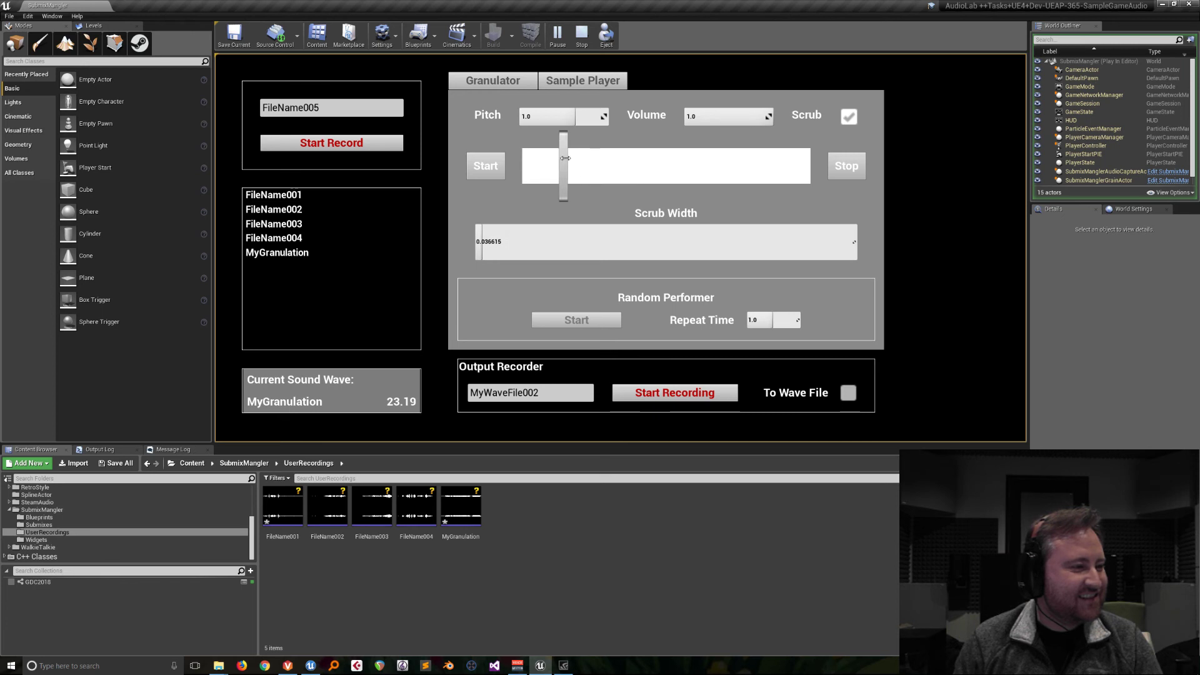
pyautogui.moveTo(568, 175); pyautogui.dragTo(574, 163)
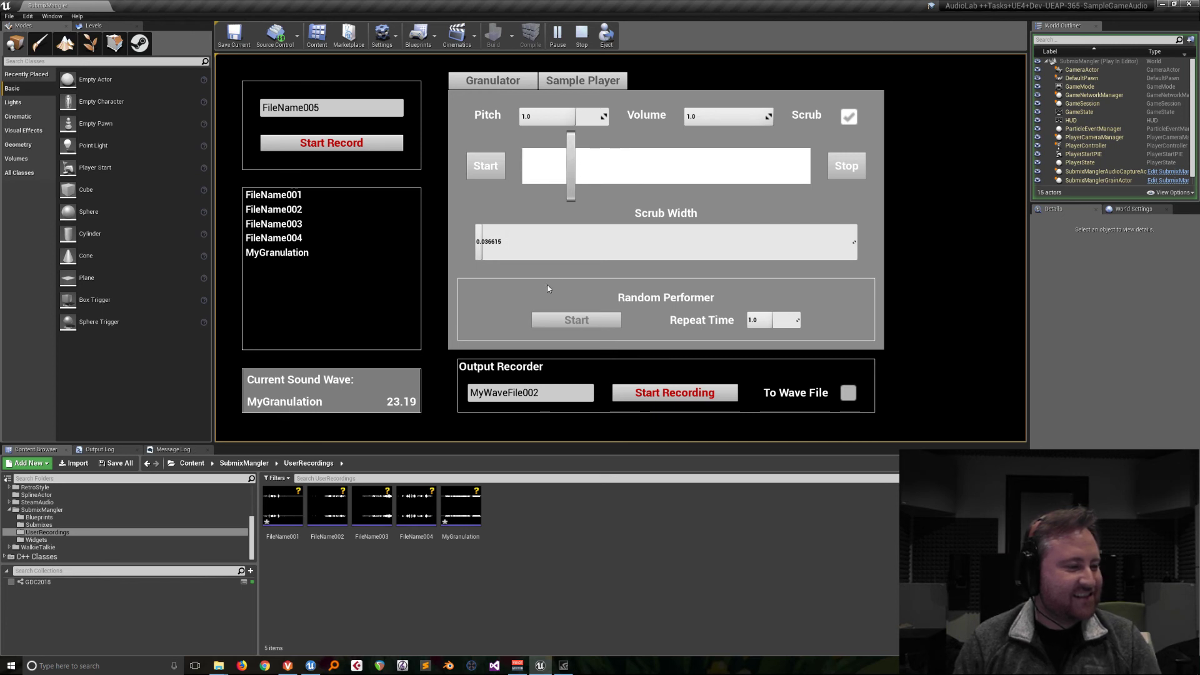
# Name the output recording MyExternalFile, enable export to a wave file, and start recording
pyautogui.click(551, 394)
pyautogui.moveTo(551, 393); pyautogui.dragTo(470, 394)
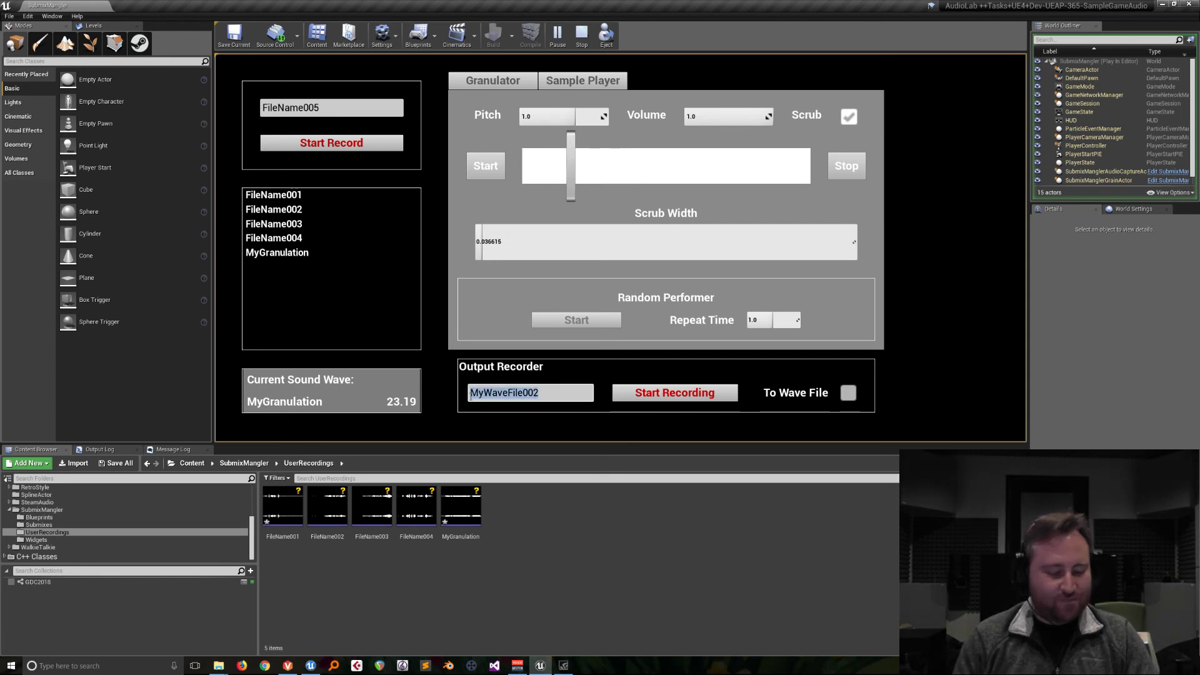
pyautogui.write('MyU')
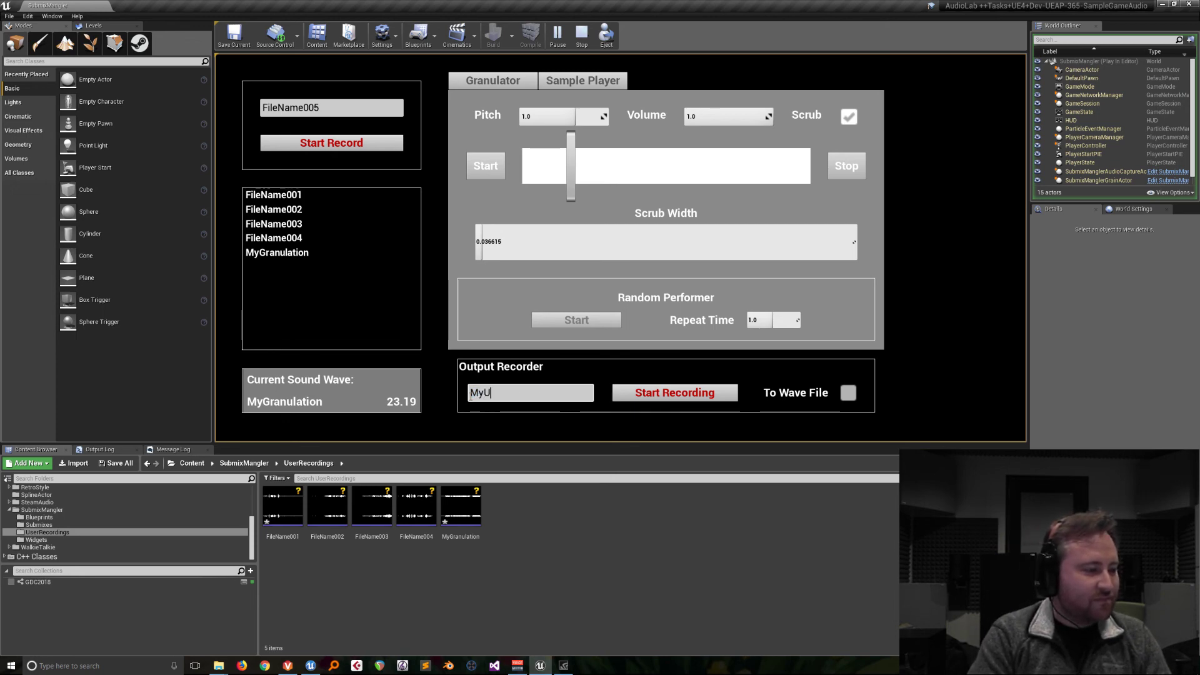
pyautogui.press('BackSpace')
pyautogui.write('Ext')
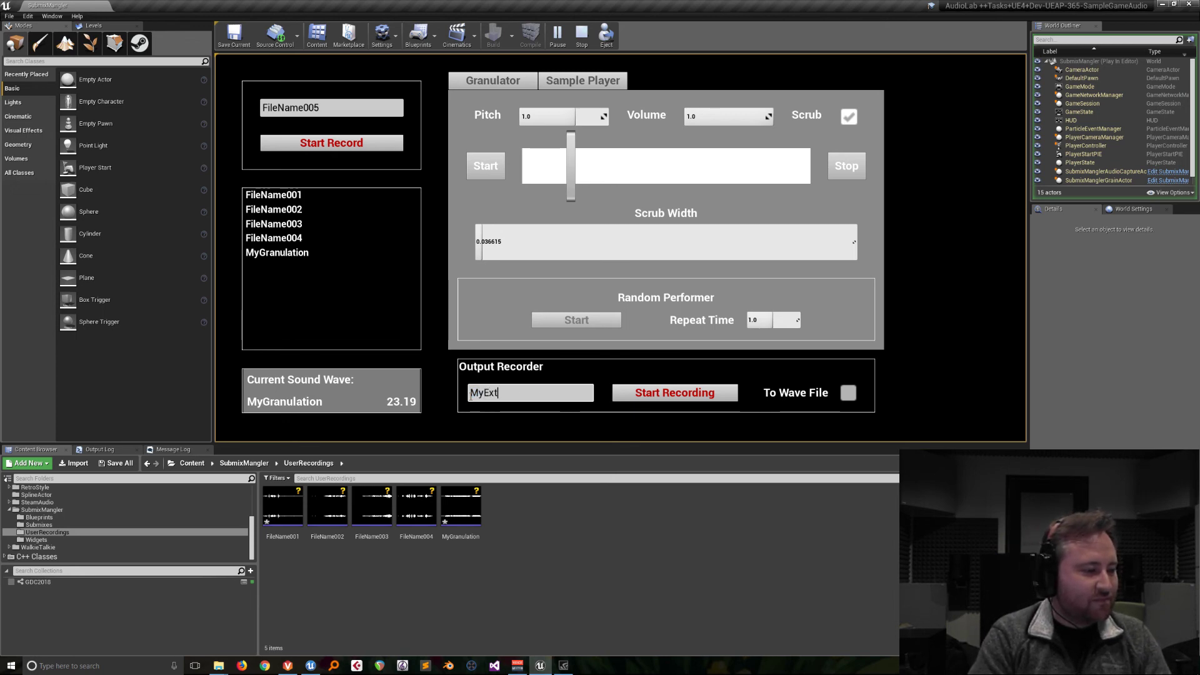
pyautogui.write('ernalFile')
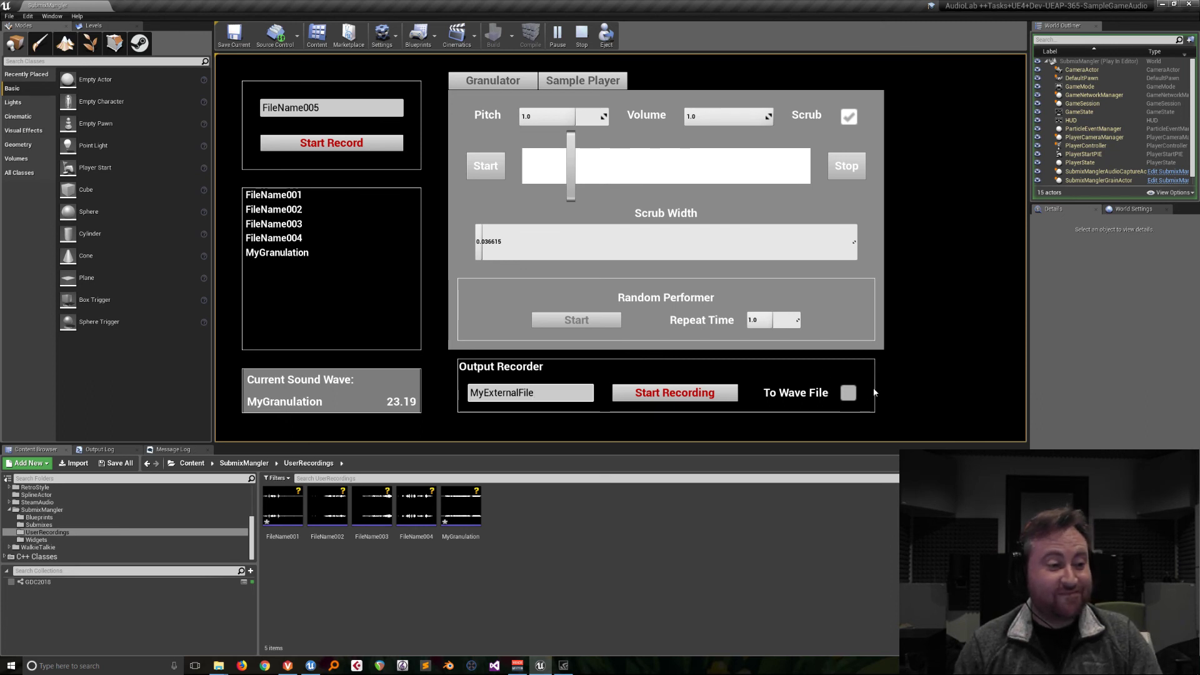
pyautogui.click(851, 392)
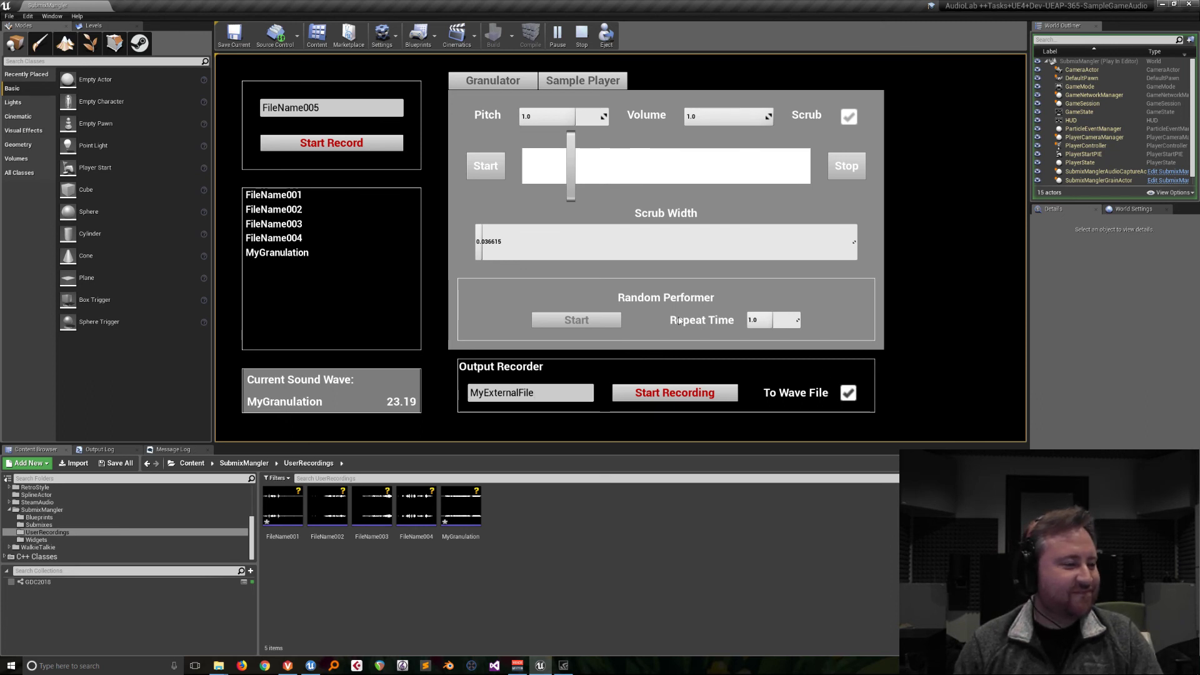
pyautogui.click(665, 400)
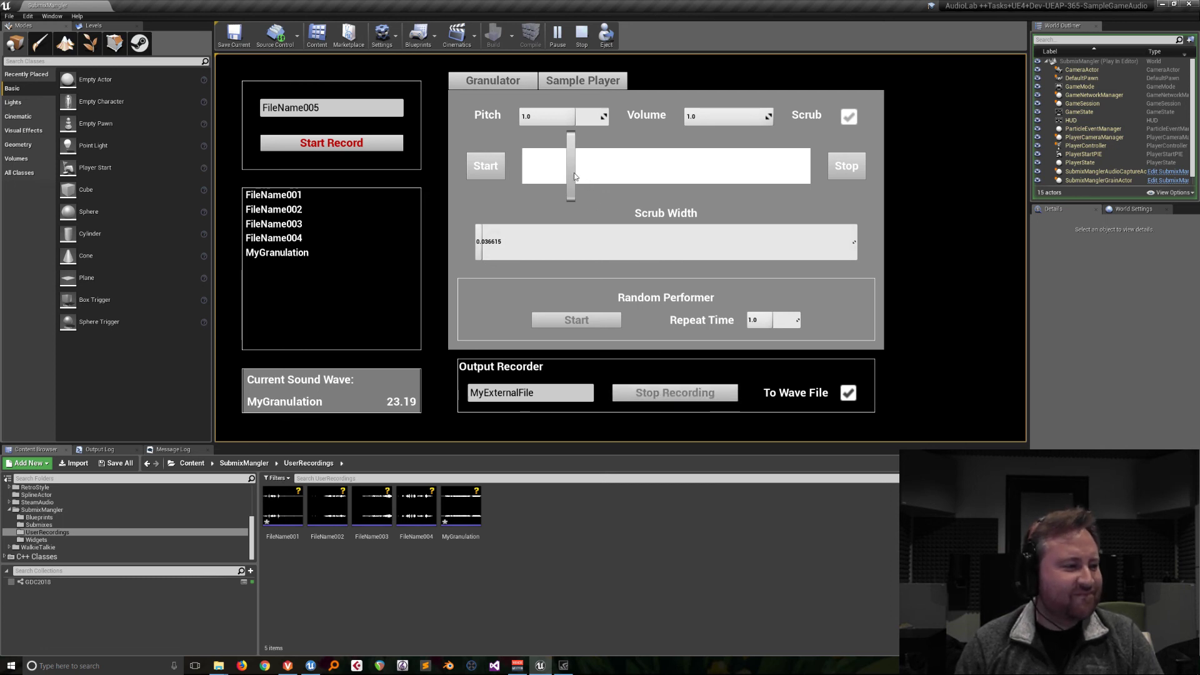
# Narrow the scrub width to about 0.025, lower the pitch to about -0.004, and stop the wave file recording
pyautogui.moveTo(480, 243); pyautogui.dragTo(476, 244)
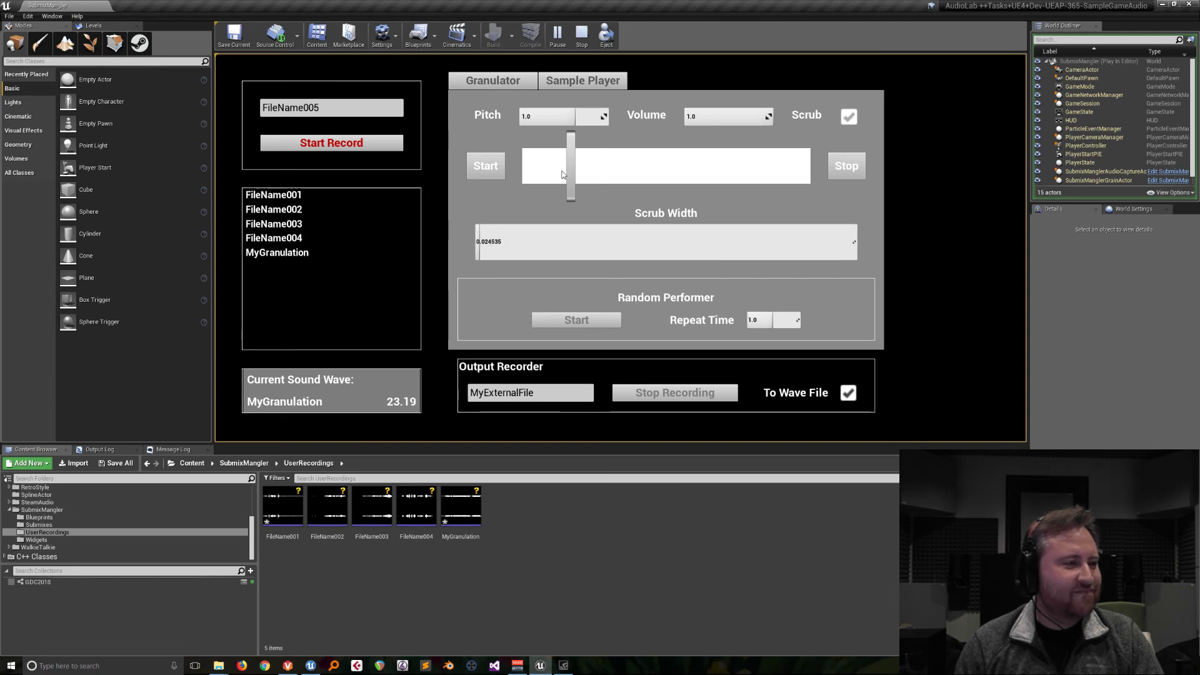
pyautogui.moveTo(575, 118); pyautogui.dragTo(536, 117)
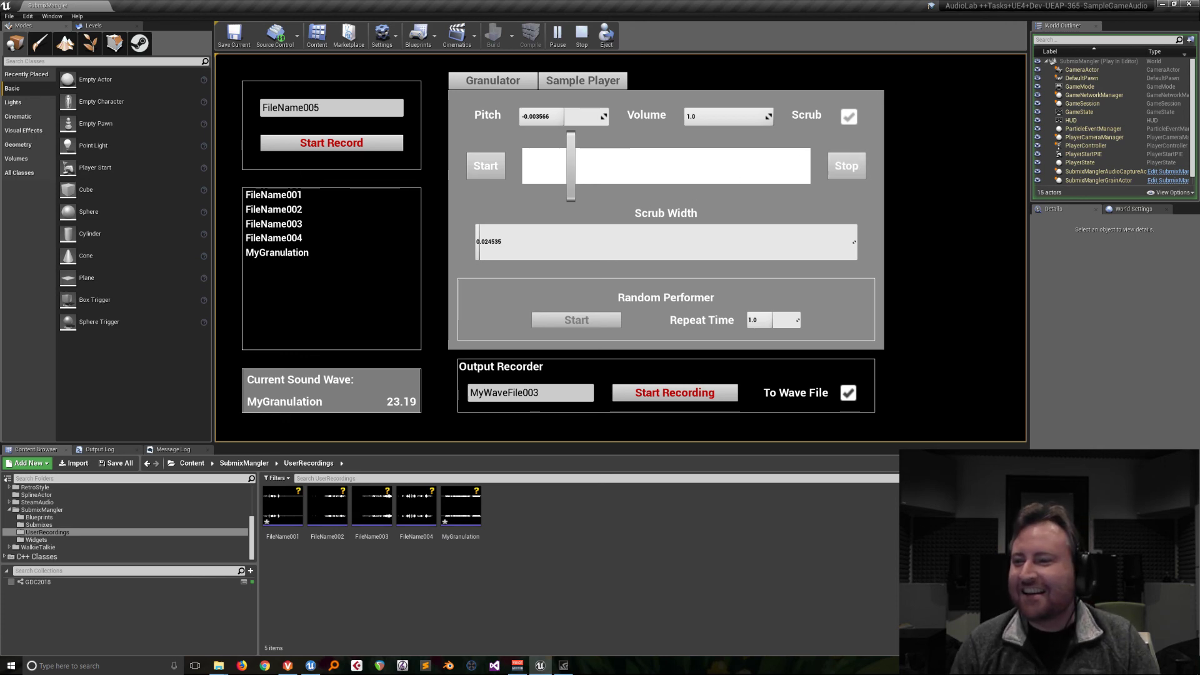
# Switch to VLC media player to hear the exported wave file, and close the player
pyautogui.hotkey('alt', 'Tab')
pyautogui.hotkey('alt', 'Tab')
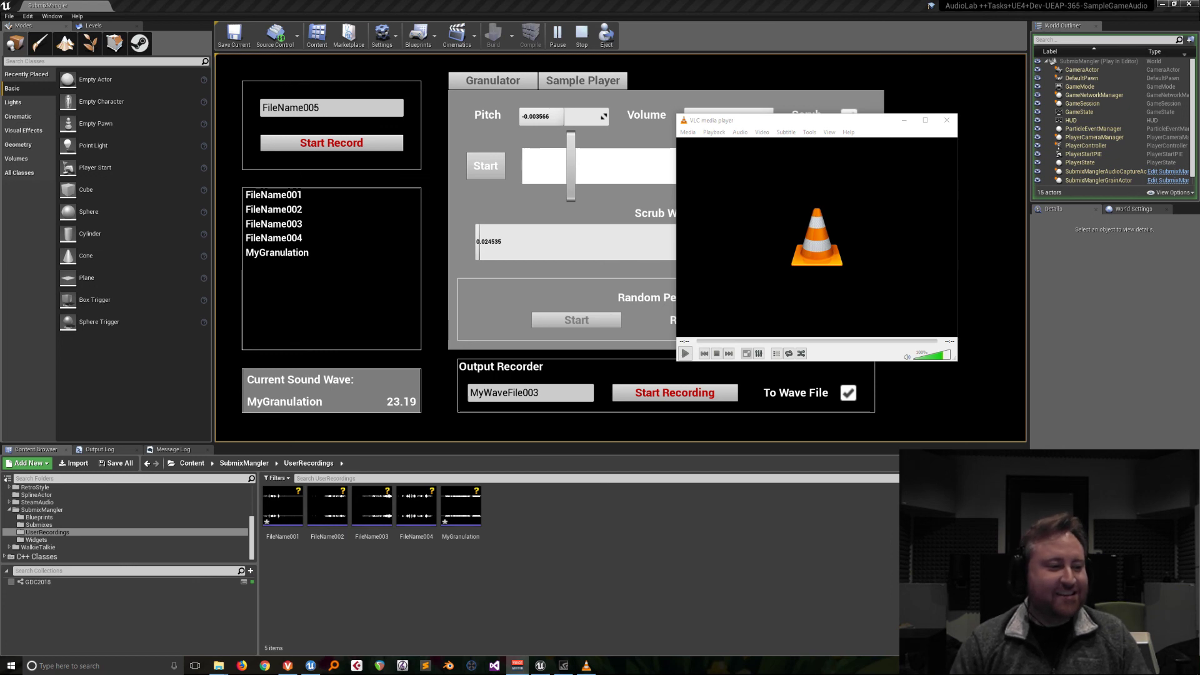
pyautogui.click(946, 120)
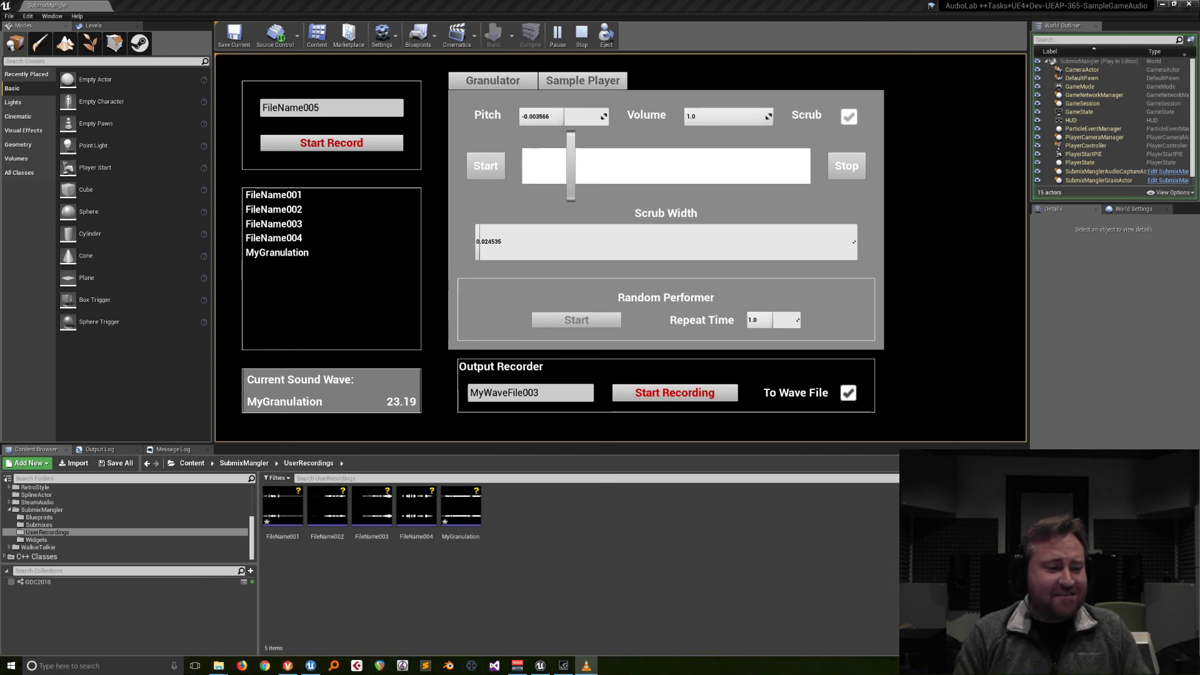
# Stop the play session and select the MyGranulation sound wave in the UserRecordings folder
pyautogui.click(578, 36)
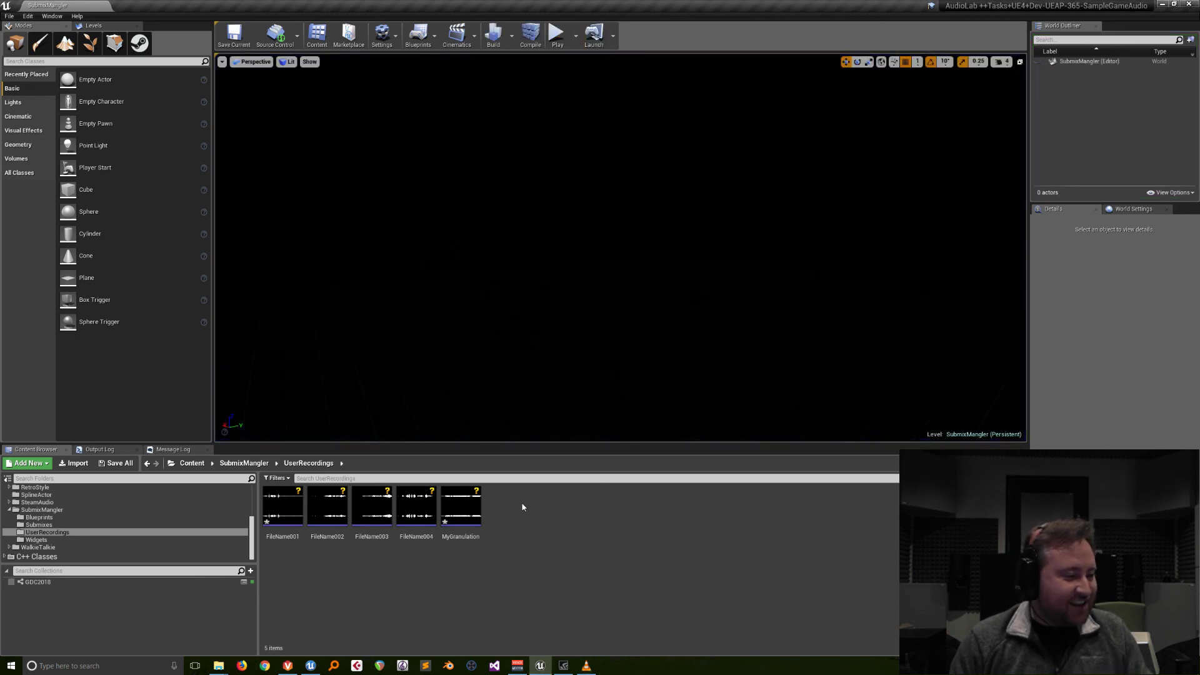
pyautogui.click(461, 506)
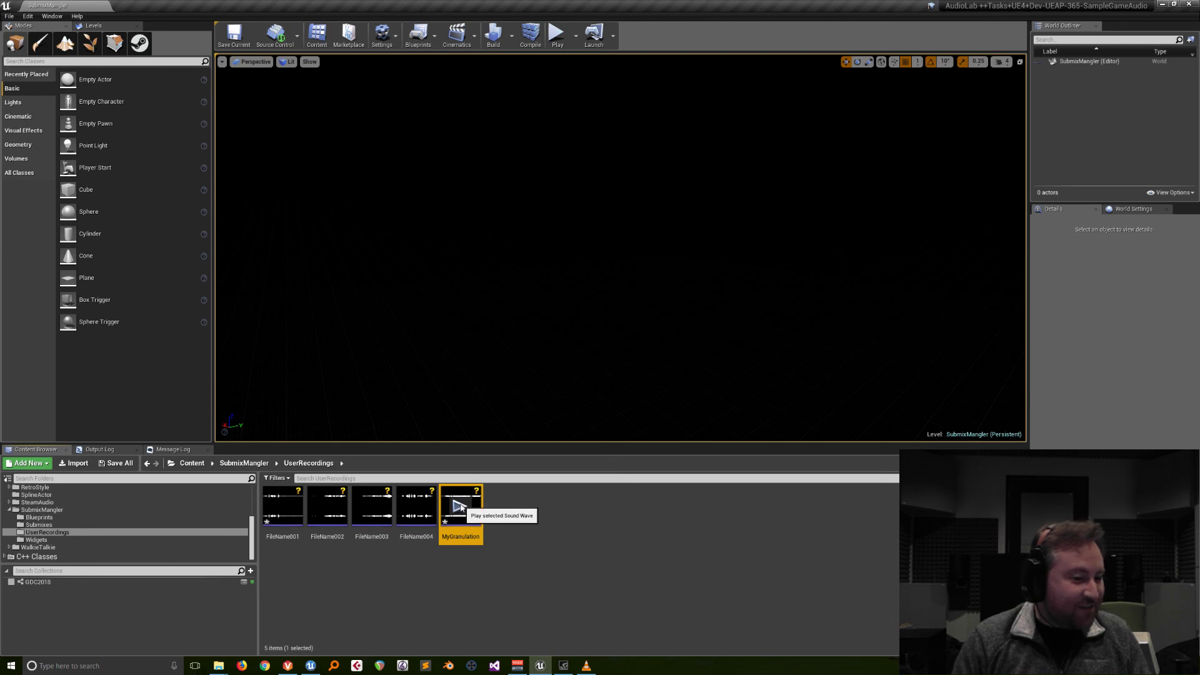